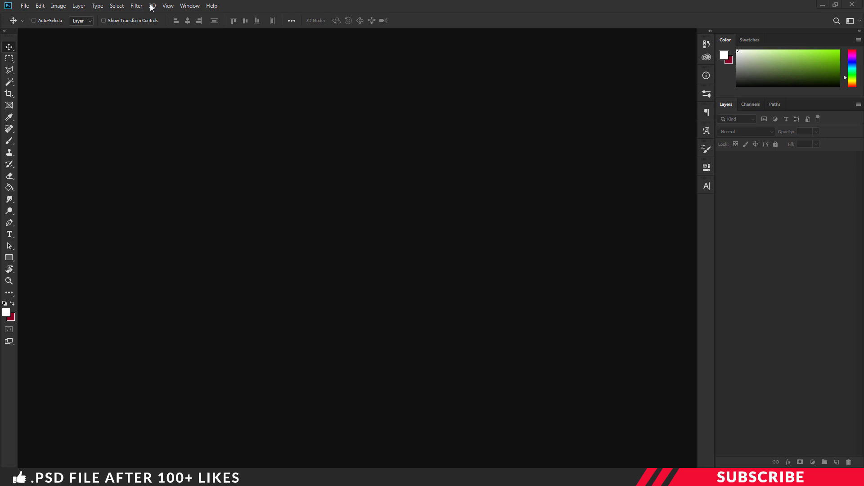
# Create a new 2000 × 3000 px document.
pyautogui.click(25, 6)
pyautogui.click(32, 16)
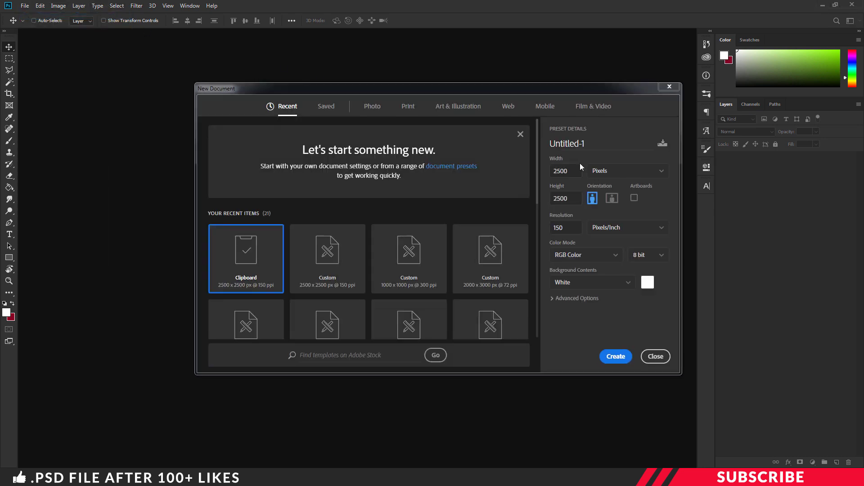
pyautogui.write('2000')
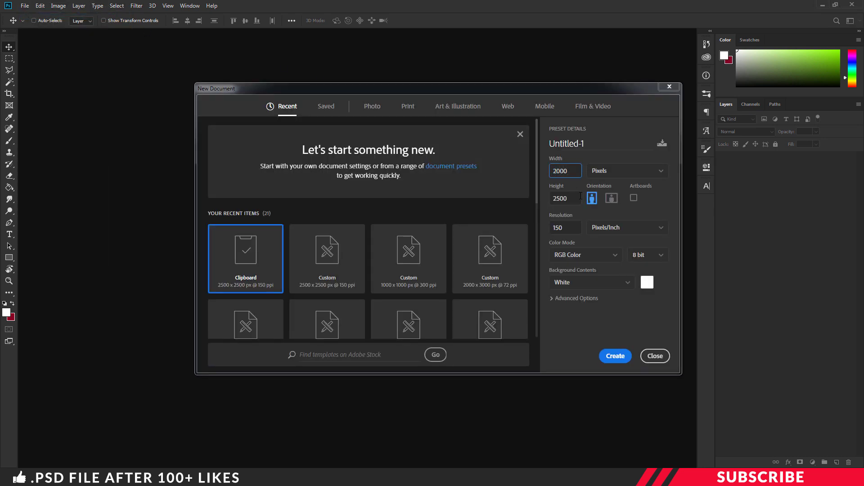
pyautogui.press('Tab')
pyautogui.write('3000')
pyautogui.click(623, 360)
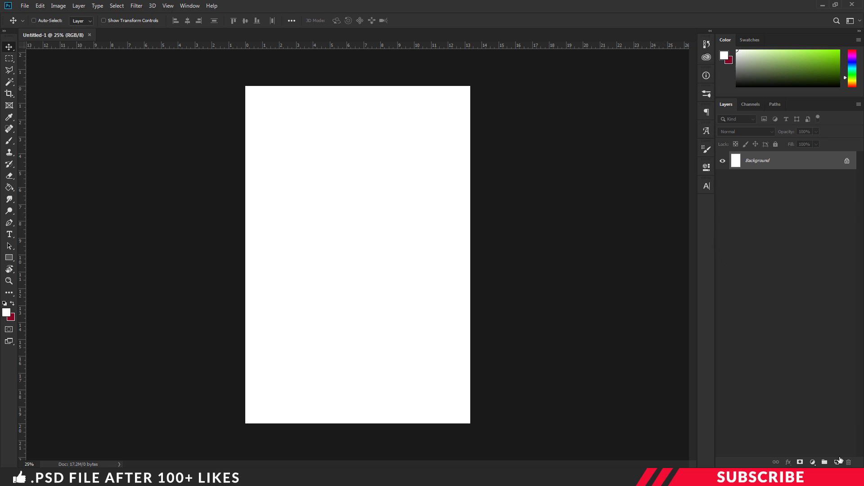
# Add a new layer and fill it with a saturated orange foreground colour.
pyautogui.click(838, 462)
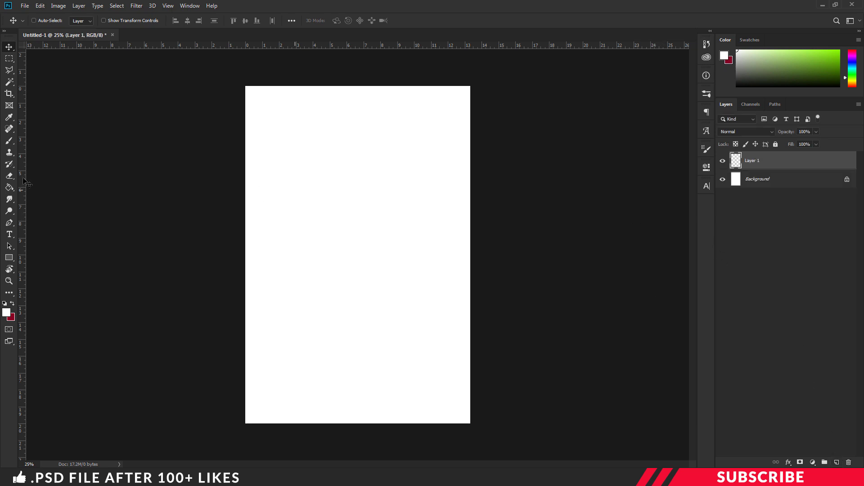
pyautogui.click(7, 314)
pyautogui.moveTo(677, 404); pyautogui.dragTo(676, 412)
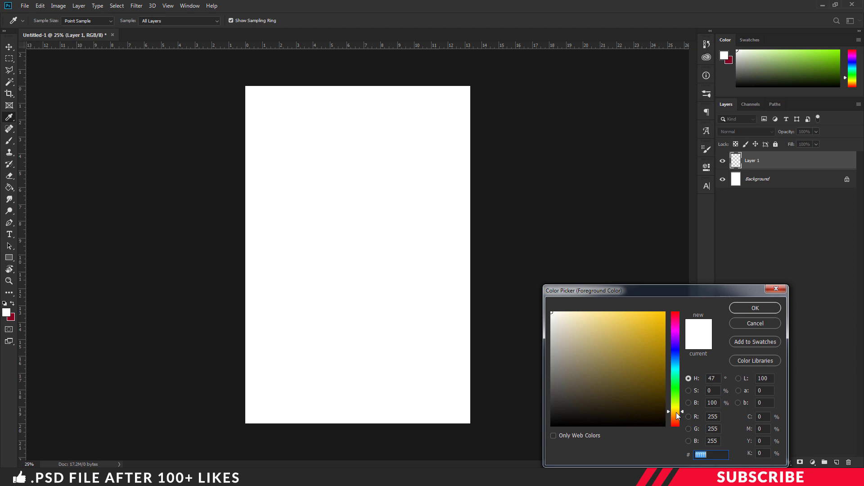
pyautogui.moveTo(642, 316); pyautogui.dragTo(651, 314)
pyautogui.click(755, 308)
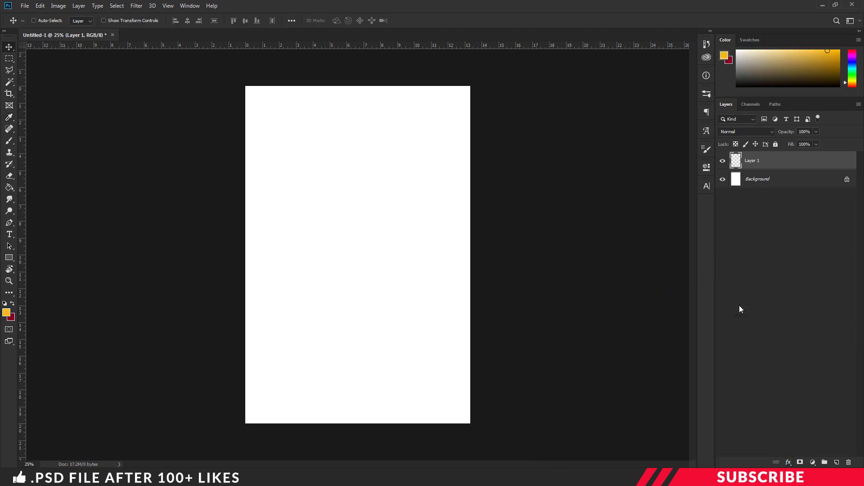
pyautogui.hotkey('alt', 'BackSpace')
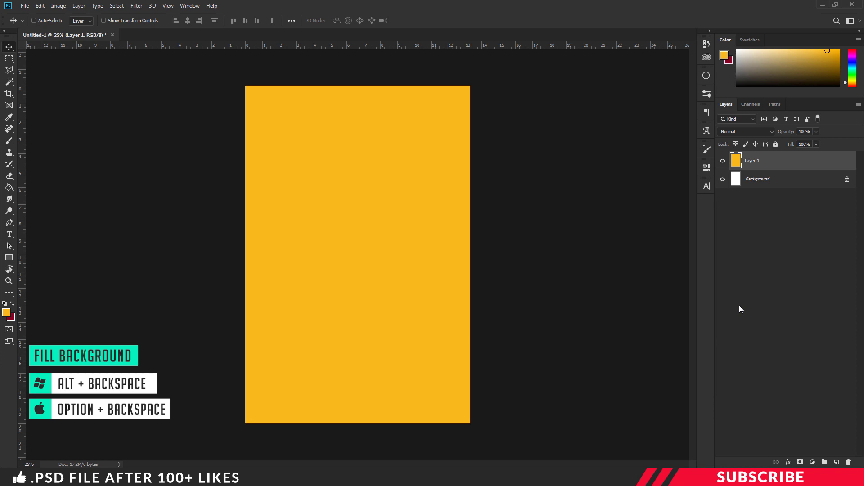
# Add another new layer set to the Color Dodge blend mode.
pyautogui.click(838, 462)
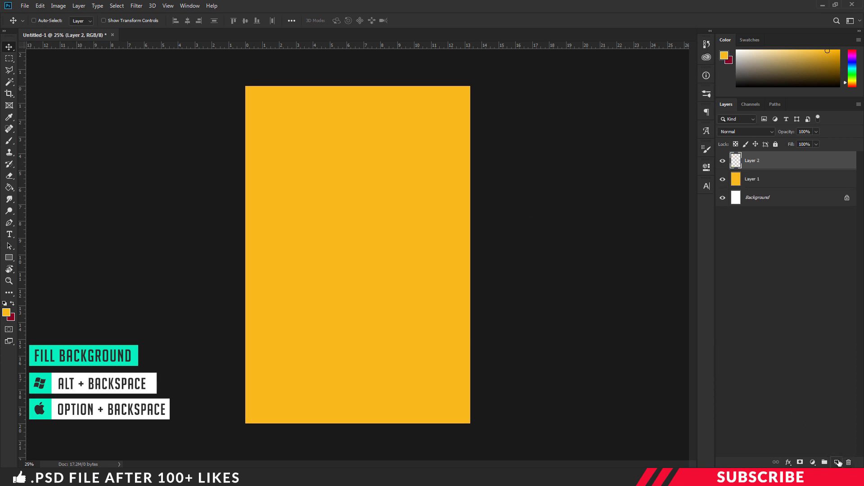
pyautogui.click(762, 128)
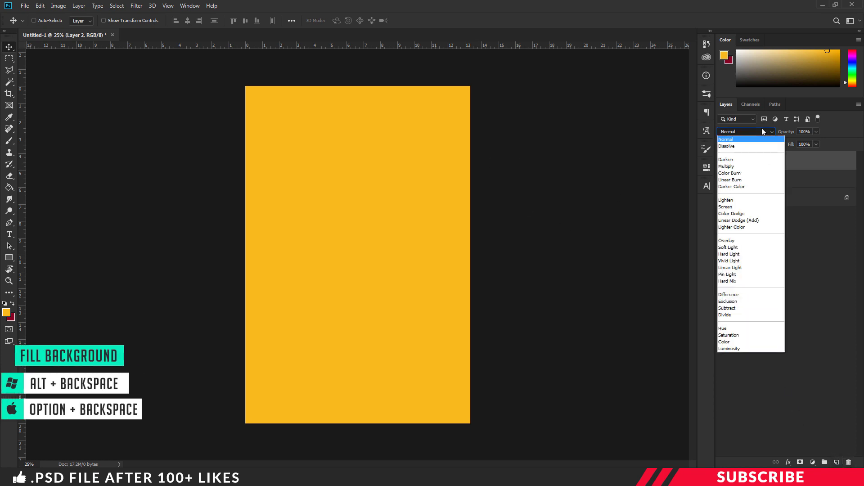
pyautogui.click(733, 213)
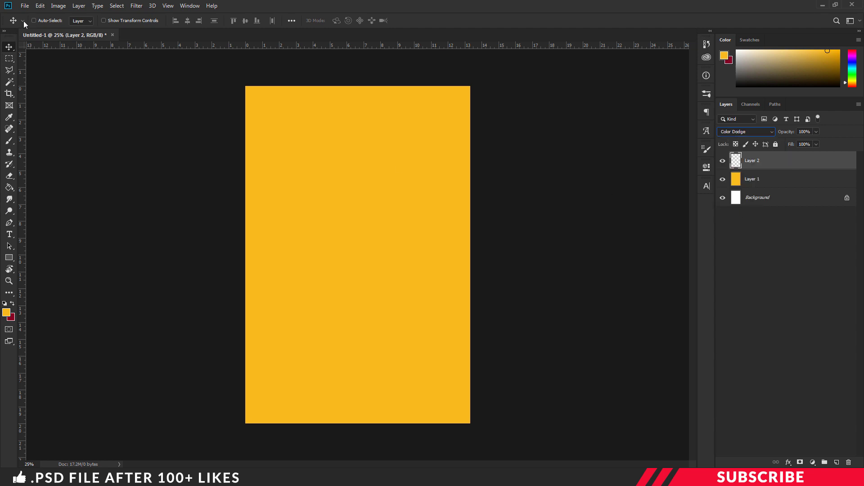
# Paint a 1800 px Soft Round Pressure Opacity dab at the canvas centre.
pyautogui.press('b')
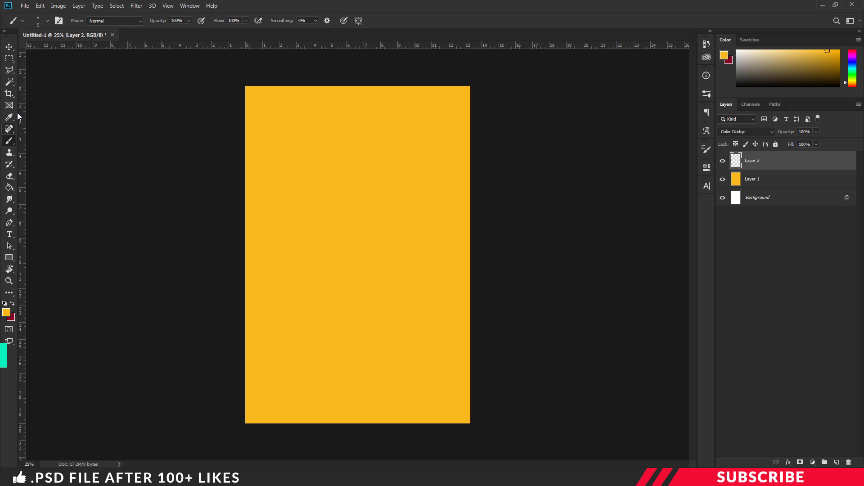
pyautogui.click(47, 21)
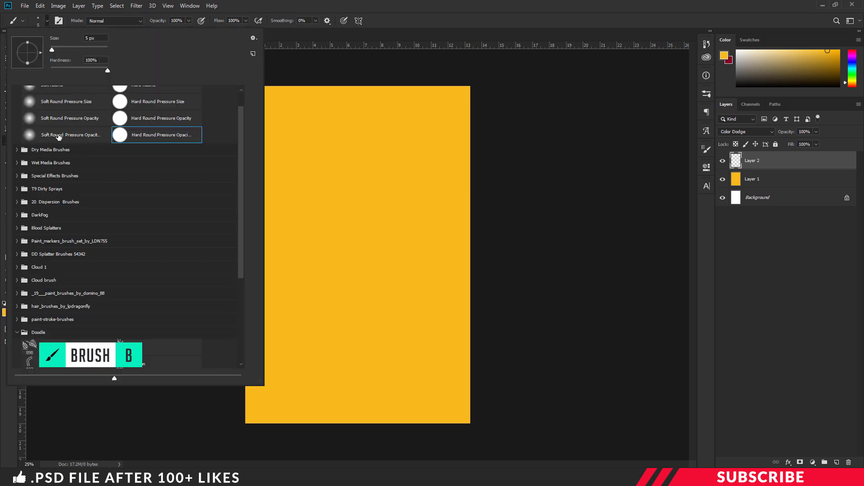
pyautogui.click(58, 134)
pyautogui.press('Return')
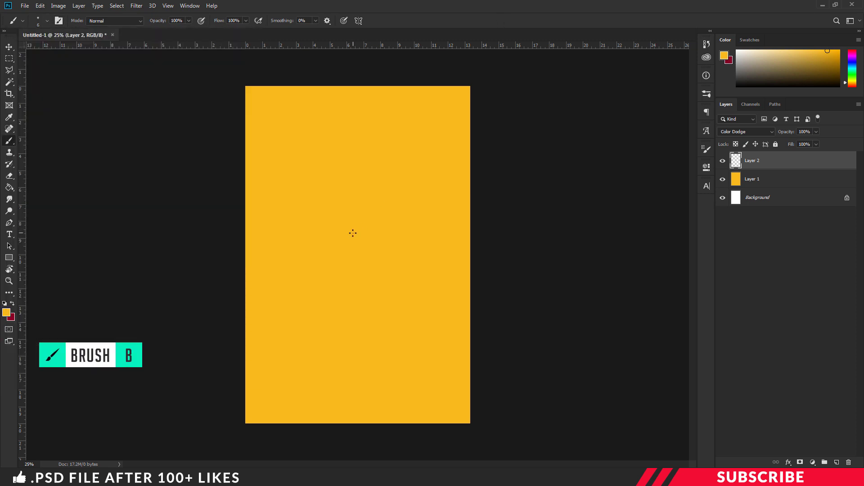
pyautogui.press(']')
pyautogui.press(']')
pyautogui.press(']')
pyautogui.press(']')
pyautogui.press(']')
pyautogui.press(']')
pyautogui.press(']')
pyautogui.press(']')
pyautogui.press(']')
pyautogui.press(']')
pyautogui.press(']')
pyautogui.press(']')
pyautogui.press(']')
pyautogui.press(']')
pyautogui.press(']')
pyautogui.press(']')
pyautogui.press(']')
pyautogui.press(']')
pyautogui.press(']')
pyautogui.press(']')
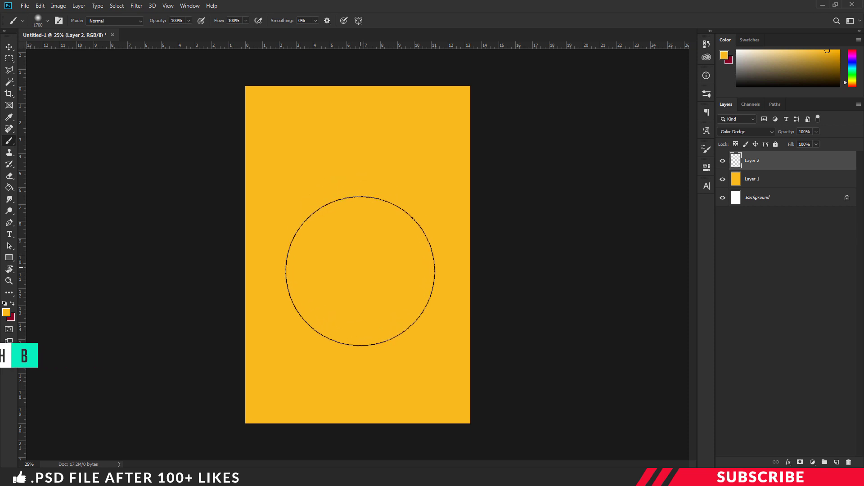
pyautogui.click(360, 274)
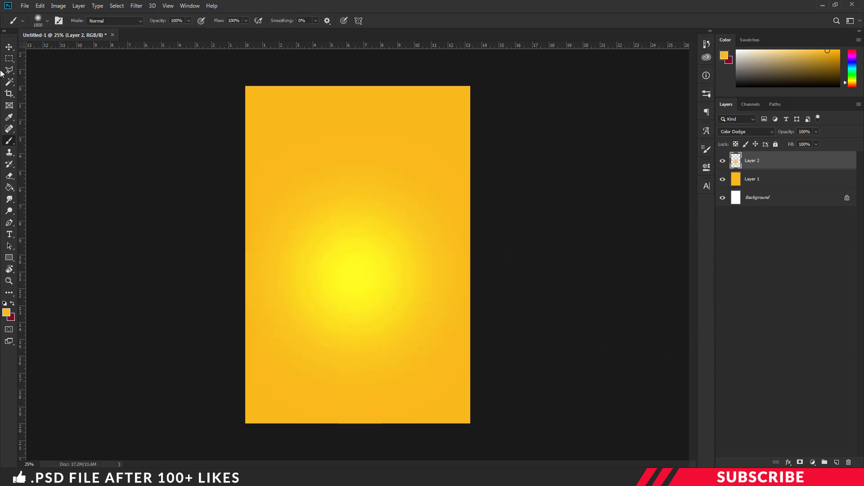
# Open Girl-2 in Photoshop and copy the model onto the yellow canvas.
pyautogui.press('v')
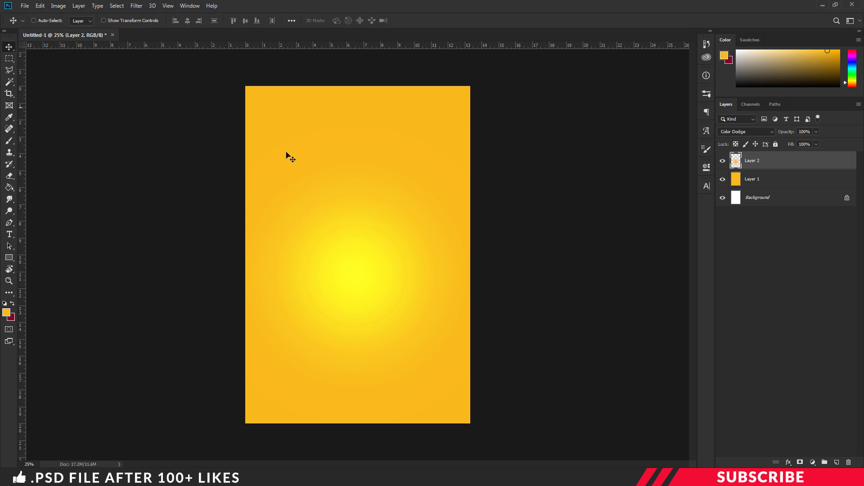
pyautogui.click(329, 435)
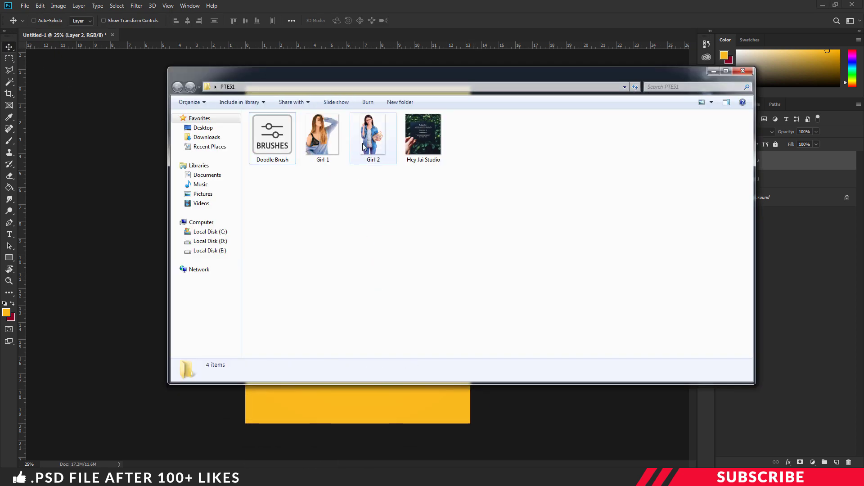
pyautogui.click(369, 136)
pyautogui.rightClick(369, 137)
pyautogui.moveTo(411, 252)
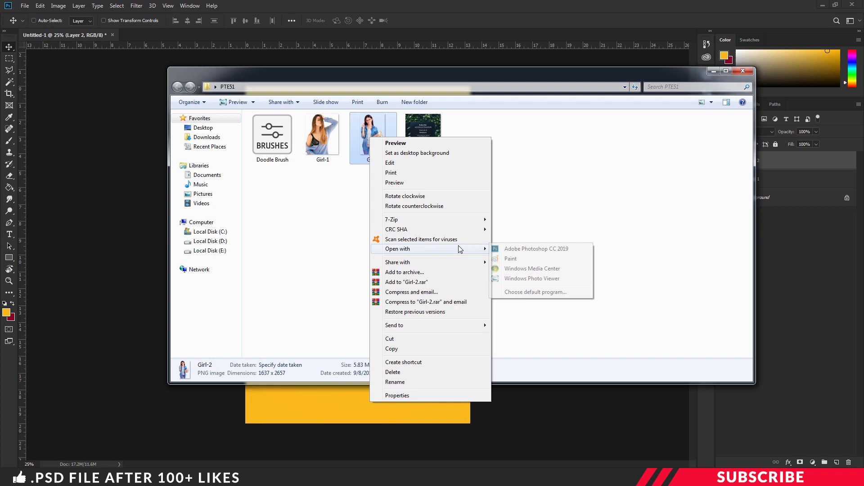
pyautogui.click(515, 249)
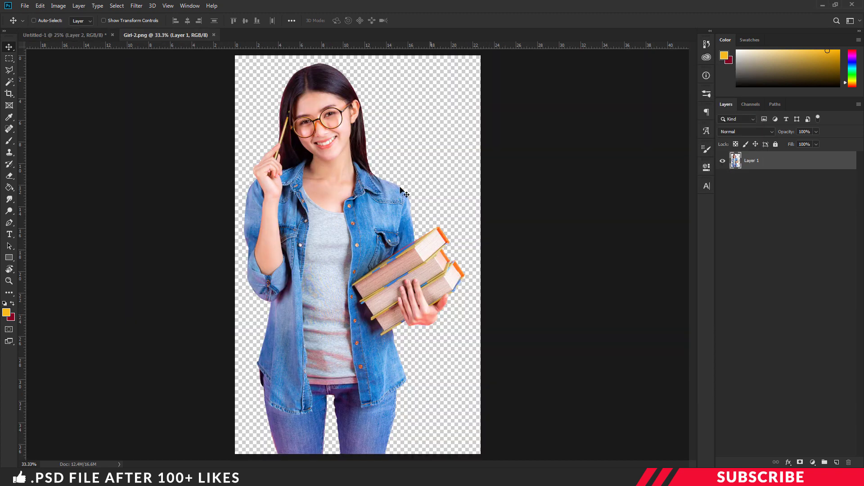
pyautogui.moveTo(165, 35); pyautogui.dragTo(166, 69)
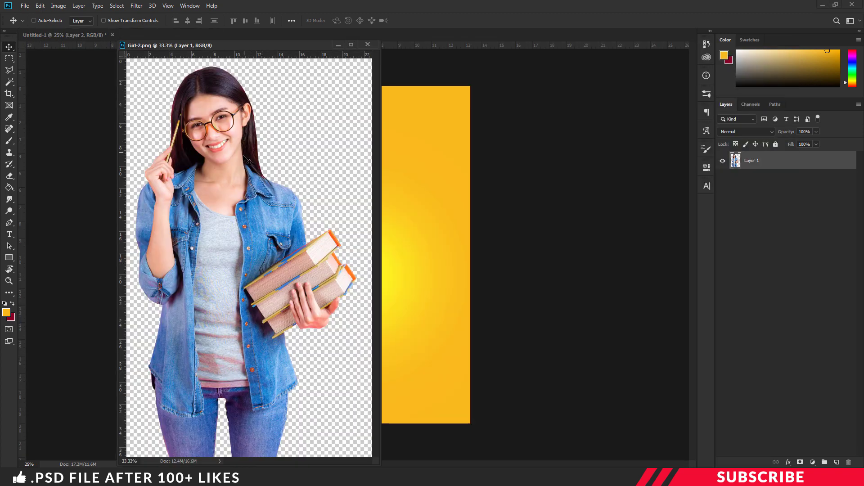
pyautogui.moveTo(247, 161); pyautogui.dragTo(404, 177)
pyautogui.click(364, 44)
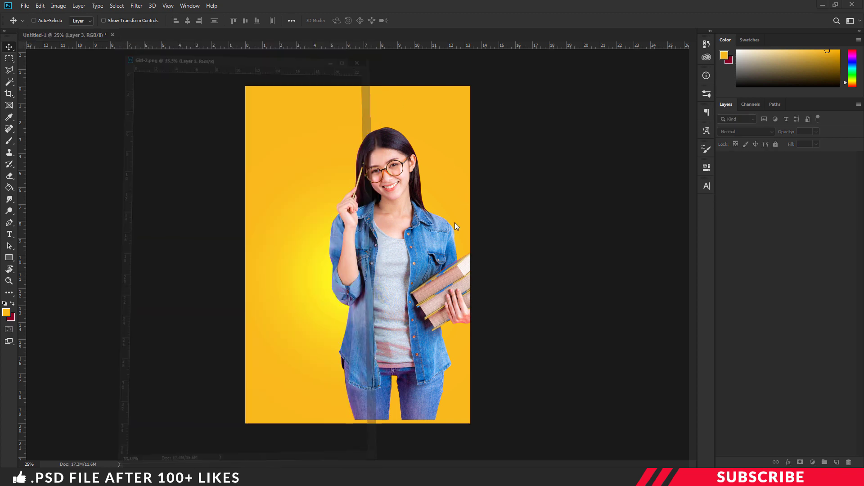
# Scale the model to about 105% and centre it along the bottom edge.
pyautogui.hotkey('ctrl', 't')
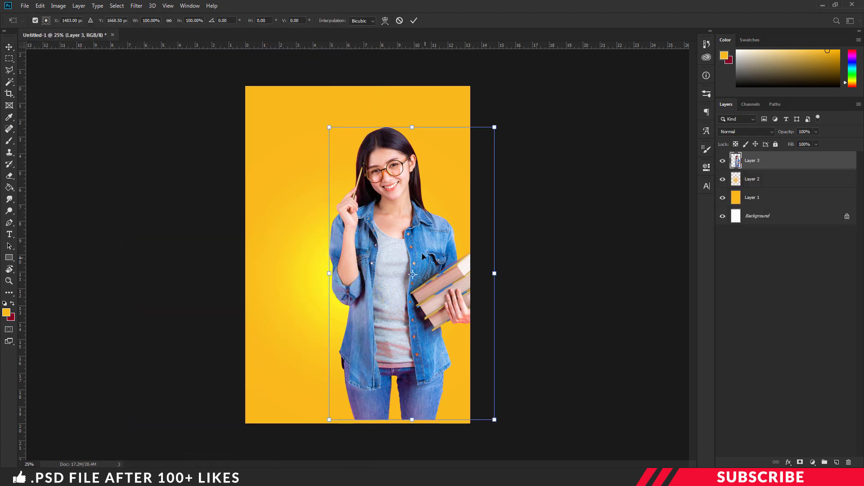
pyautogui.moveTo(423, 256); pyautogui.dragTo(387, 272)
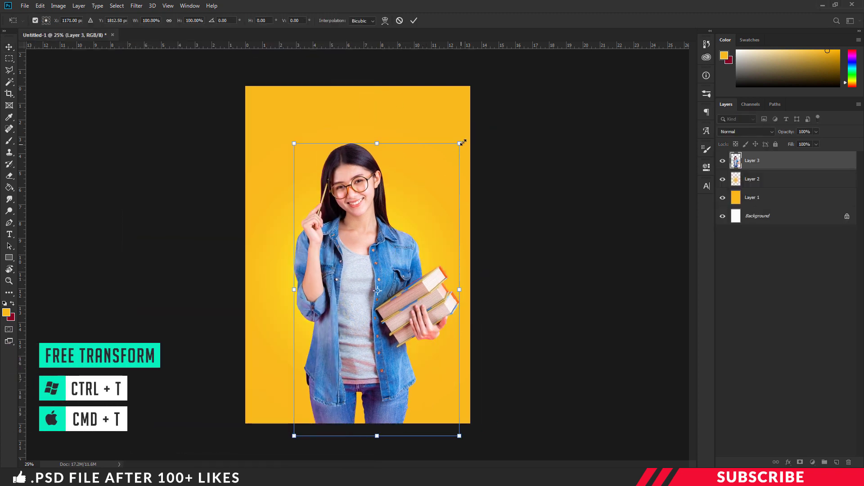
pyautogui.moveTo(462, 142); pyautogui.dragTo(482, 129)
pyautogui.moveTo(418, 190); pyautogui.dragTo(415, 182)
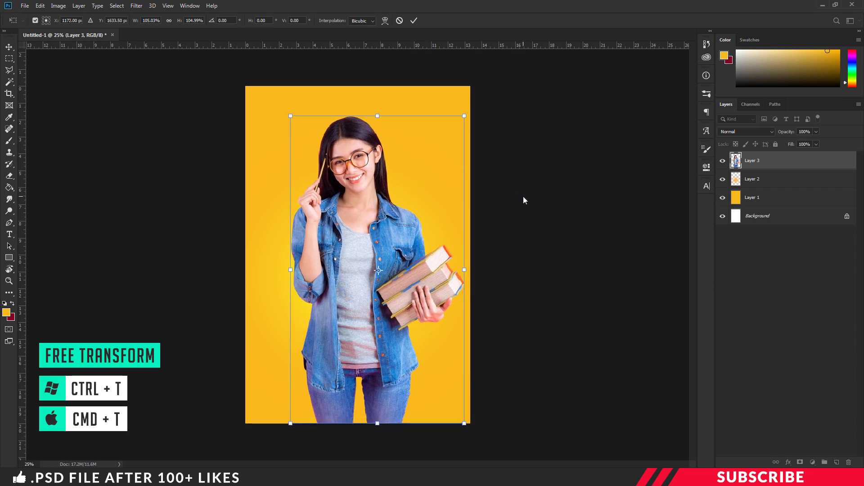
pyautogui.press('Left')
pyautogui.press('Left')
pyautogui.press('Left')
pyautogui.press('Left')
pyautogui.press('Left')
pyautogui.press('Left')
pyautogui.press('Left')
pyautogui.press('Left')
pyautogui.press('Left')
pyautogui.press('Left')
pyautogui.press('Left')
pyautogui.press('Left')
pyautogui.press('Left')
pyautogui.press('Left')
pyautogui.press('Left')
pyautogui.press('Left')
pyautogui.press('Left')
pyautogui.press('Left')
pyautogui.press('Left')
pyautogui.press('Left')
pyautogui.press('Down')
pyautogui.press('Down')
pyautogui.press('Down')
pyautogui.press('Down')
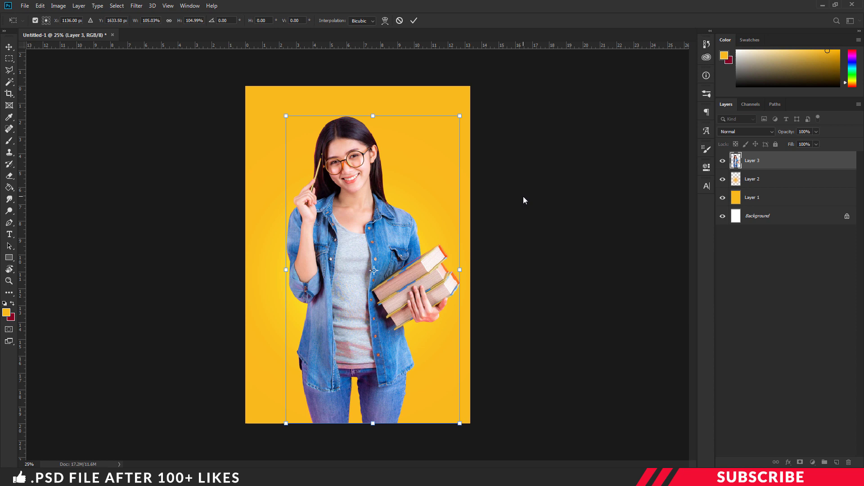
pyautogui.press('Return')
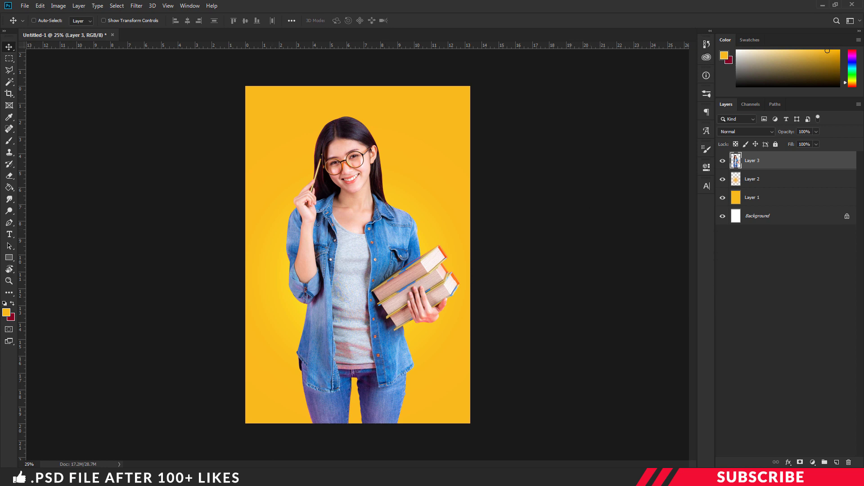
# Select the Doodle Brush file, add a new layer and set the foreground to #ffffff.
pyautogui.hotkey('alt', 'Tab')
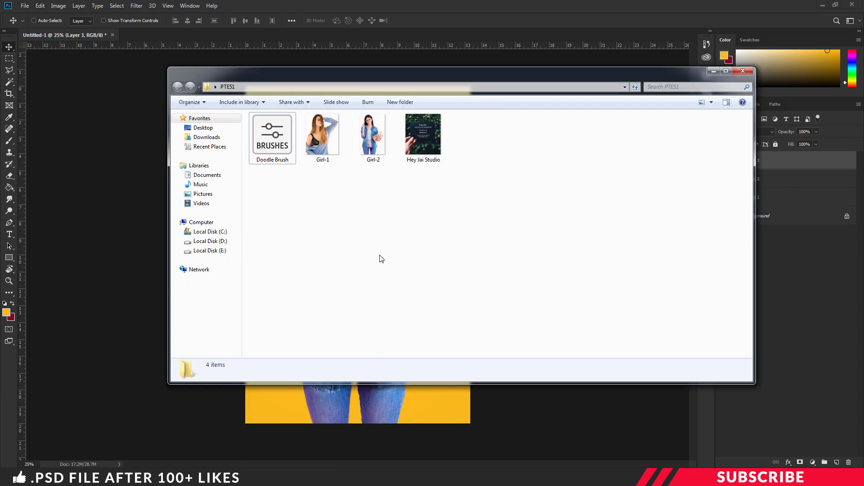
pyautogui.click(288, 149)
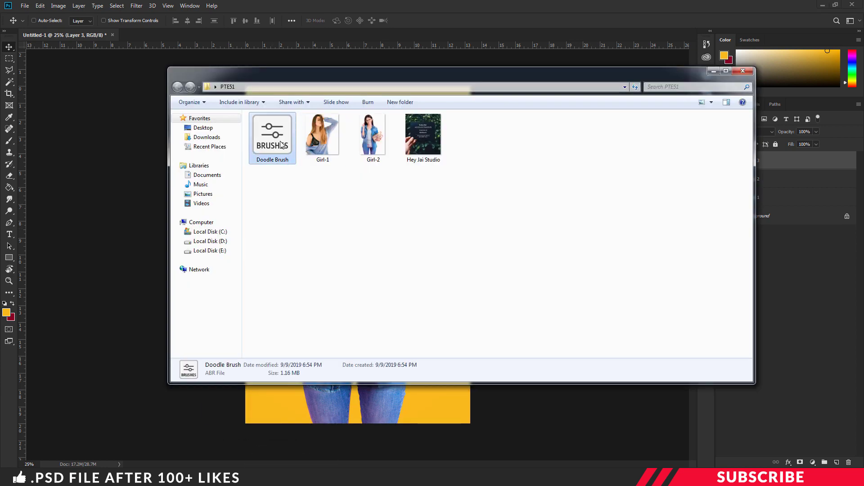
pyautogui.click(713, 71)
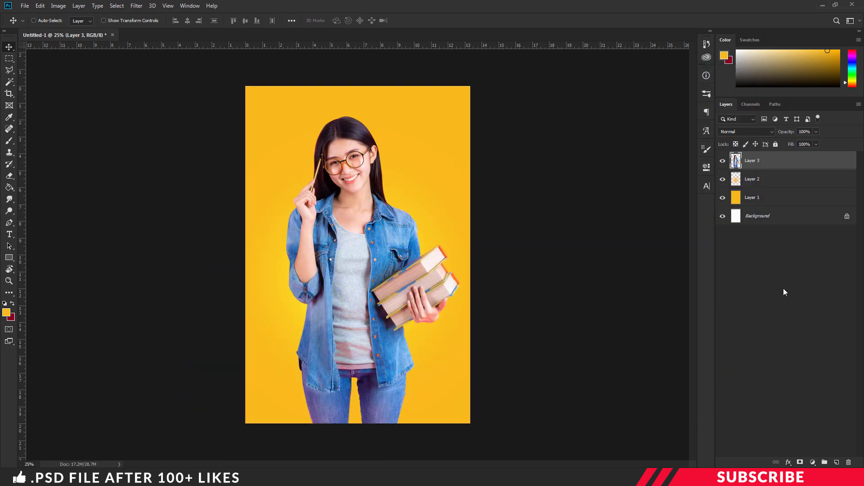
pyautogui.click(838, 464)
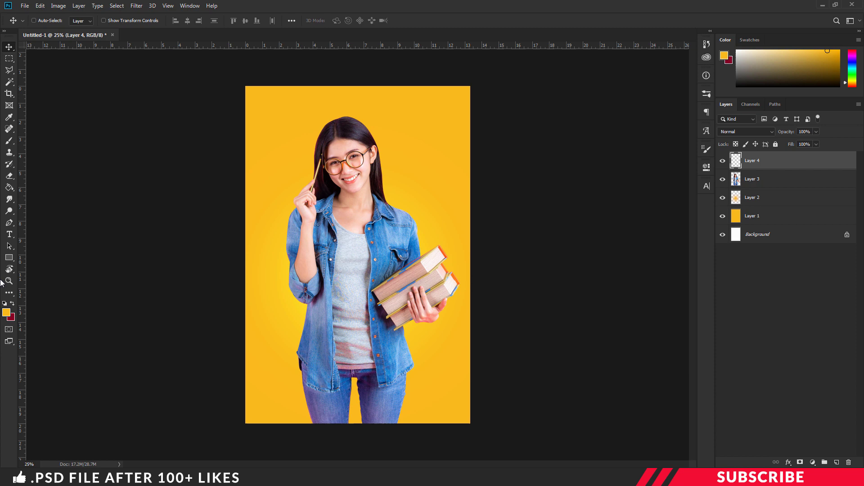
pyautogui.click(6, 312)
pyautogui.write('ffffff')
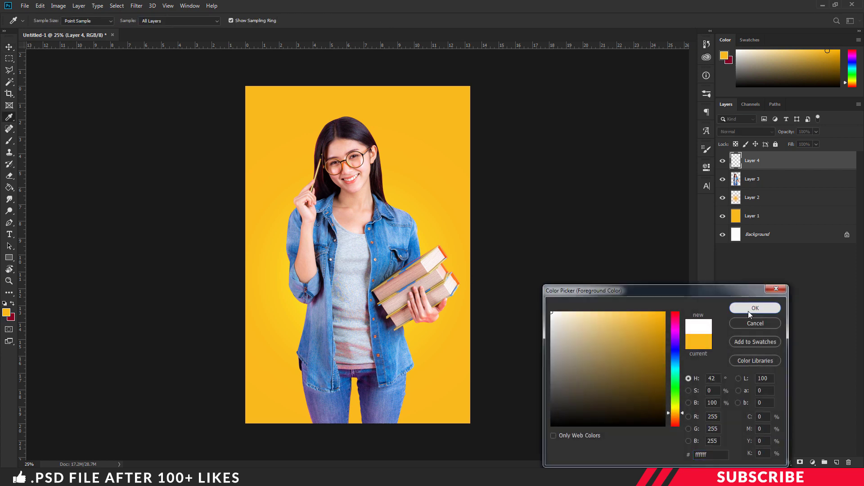
pyautogui.click(748, 311)
# Switch to the standard Brush tool with the Crown doodle preset.
pyautogui.press('v')
pyautogui.press('b')
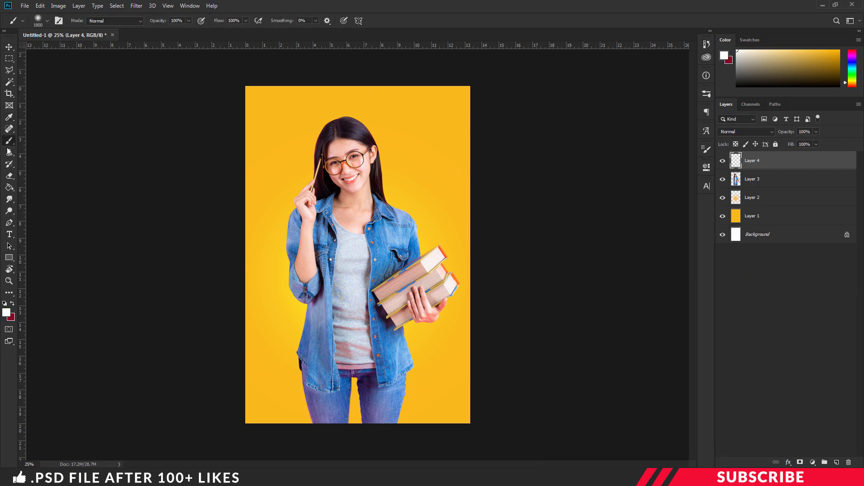
pyautogui.rightClick(9, 140)
pyautogui.click(41, 140)
pyautogui.click(47, 21)
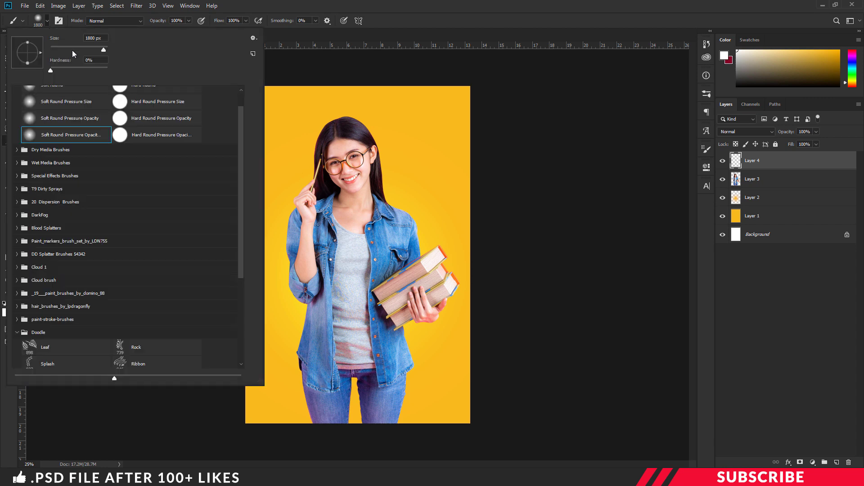
pyautogui.scroll(-5, 176, 213)
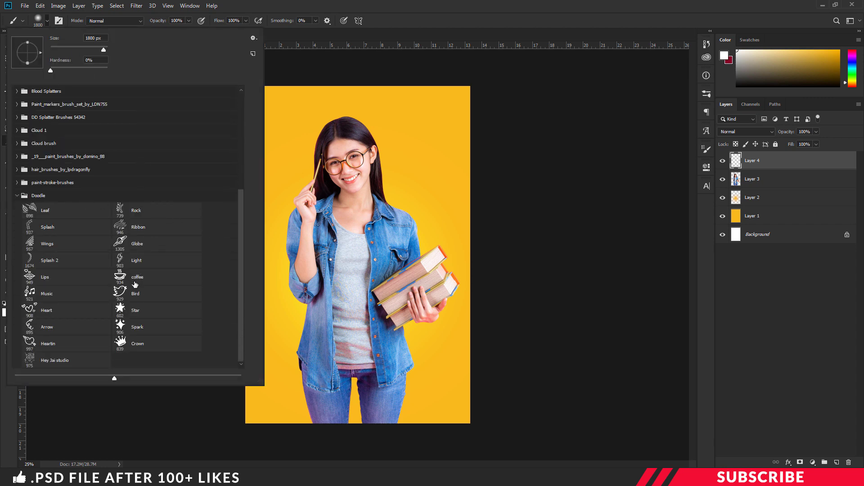
pyautogui.click(162, 345)
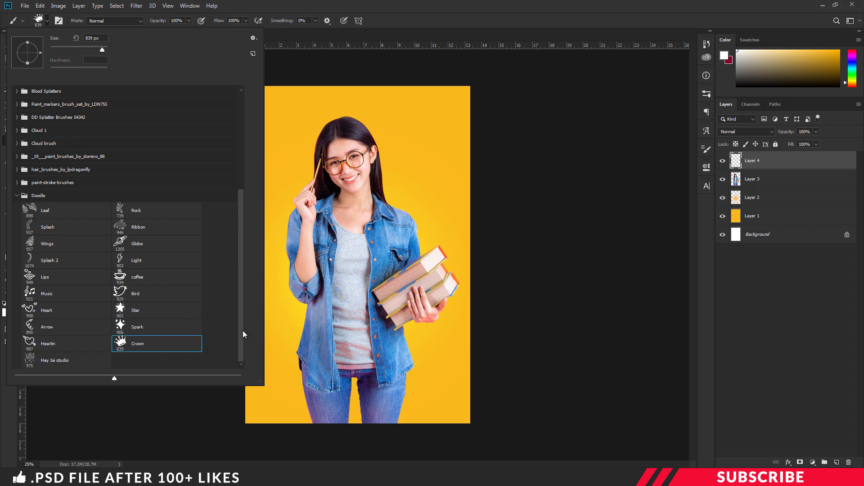
pyautogui.click(465, 20)
# Stamp a 300 px white crown above the model's head.
pyautogui.press('[')
pyautogui.press('[')
pyautogui.press('[')
pyautogui.press('[')
pyautogui.press('[')
pyautogui.press('[')
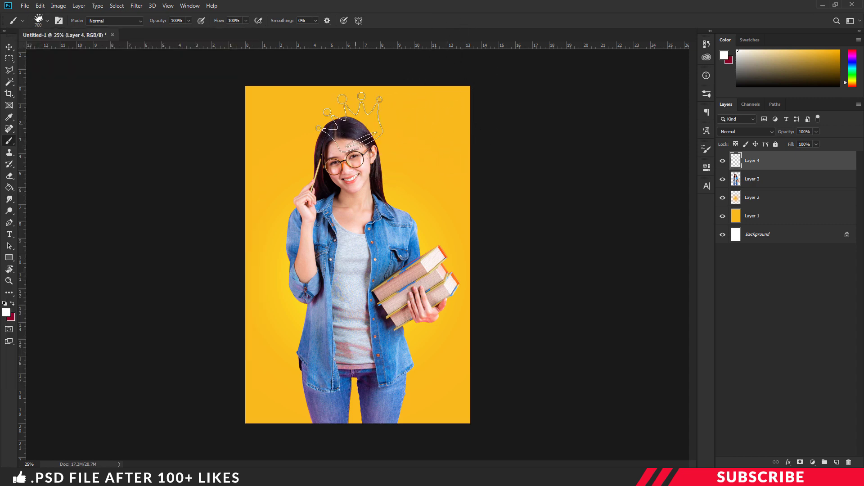
pyautogui.hotkey('ctrl', '+')
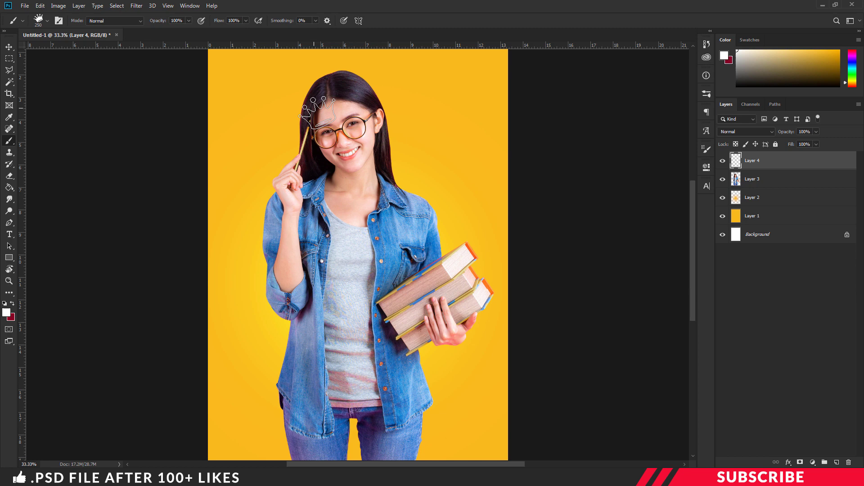
pyautogui.press('[')
pyautogui.press('[')
pyautogui.press('[')
pyautogui.hotkey('ctrl', '-')
pyautogui.press(']')
pyautogui.press(']')
pyautogui.press(']')
pyautogui.press(']')
pyautogui.press(']')
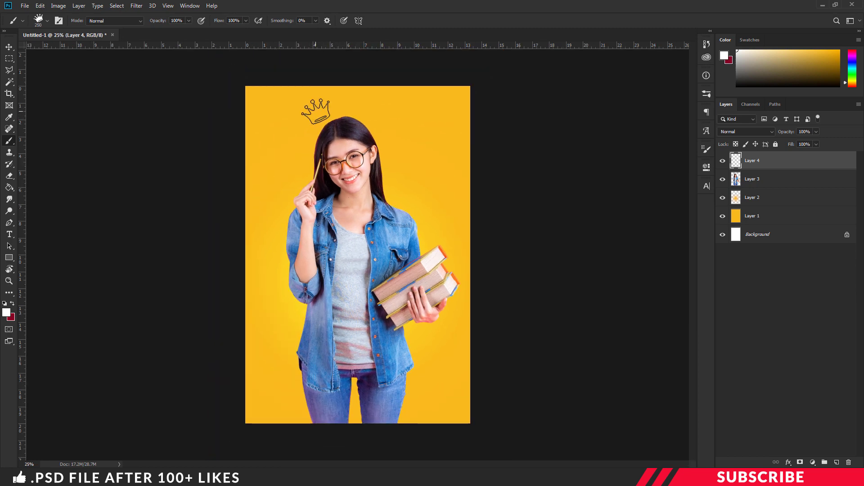
pyautogui.click(314, 112)
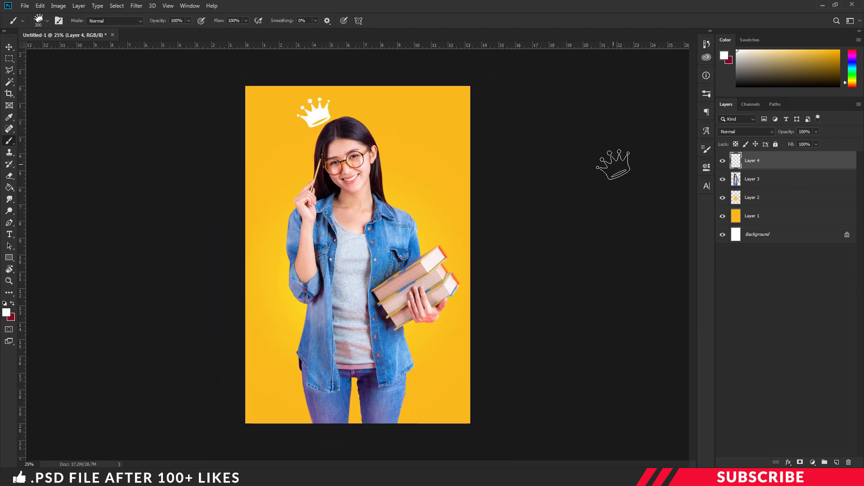
# Stamp a 600 px white Wings doodle to the right of the model.
pyautogui.click(48, 21)
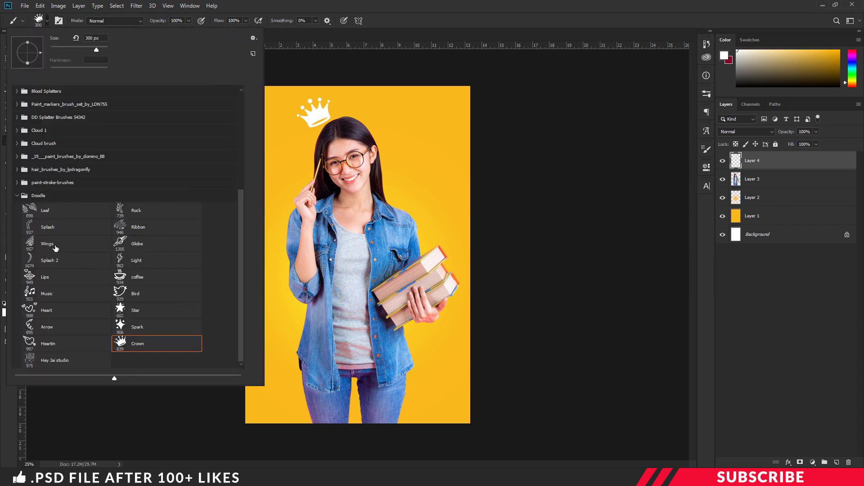
pyautogui.click(66, 244)
pyautogui.click(435, 27)
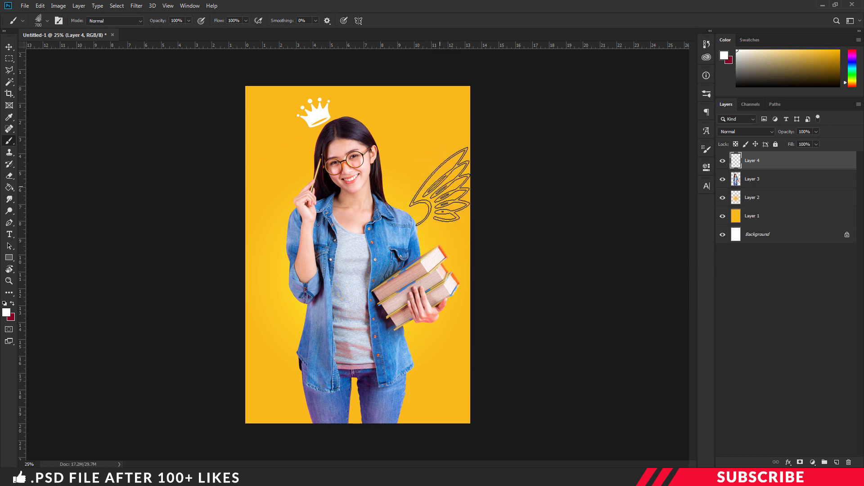
pyautogui.press('[')
pyautogui.click(436, 186)
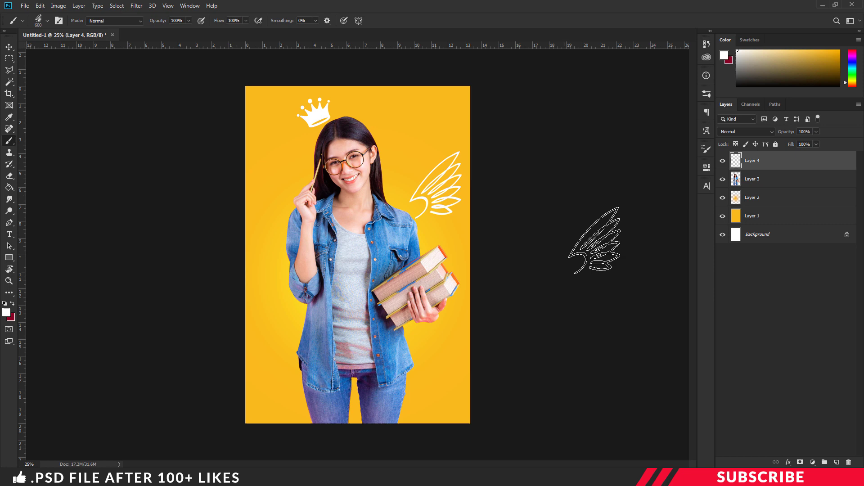
# Enable Flip X and stamp a mirrored 600 px wing on the model's left.
pyautogui.click(706, 149)
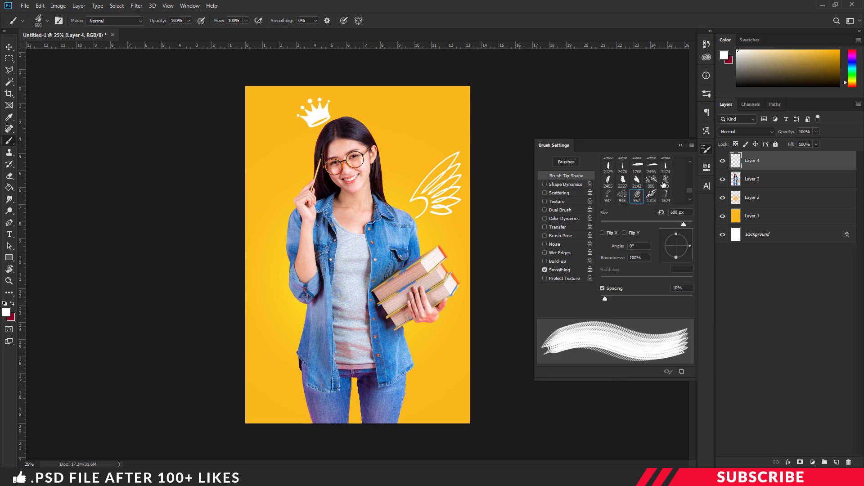
pyautogui.click(603, 233)
pyautogui.click(706, 149)
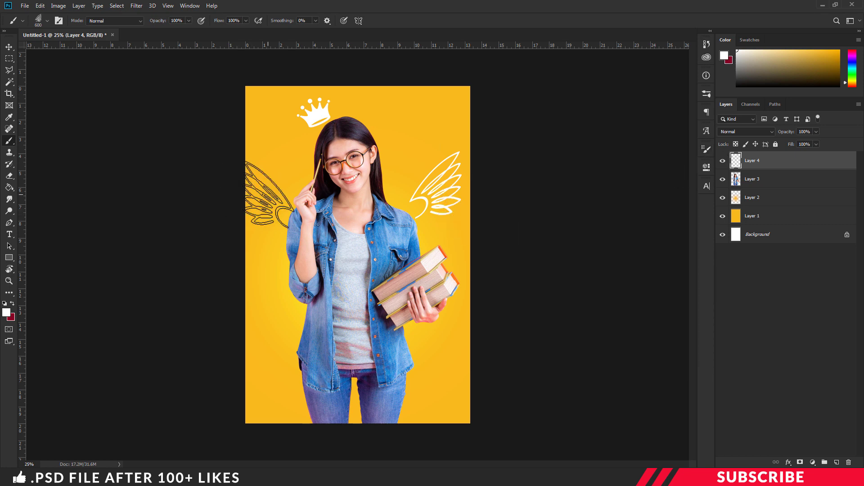
pyautogui.press('[')
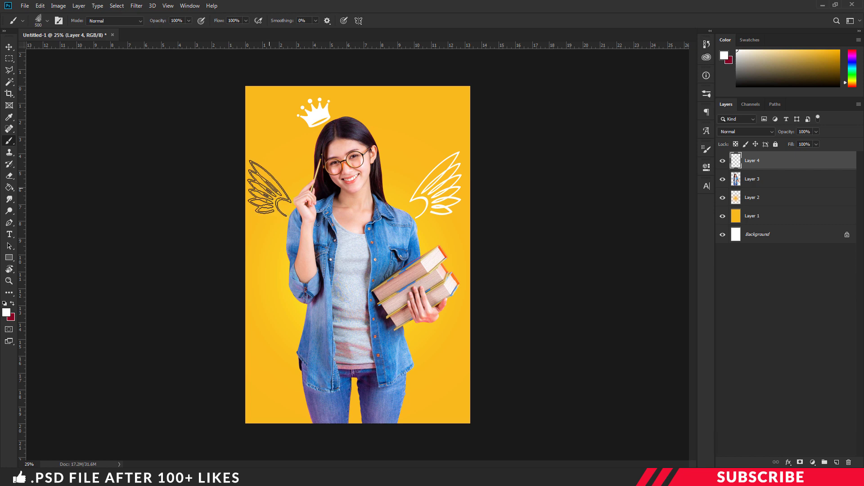
pyautogui.press(']')
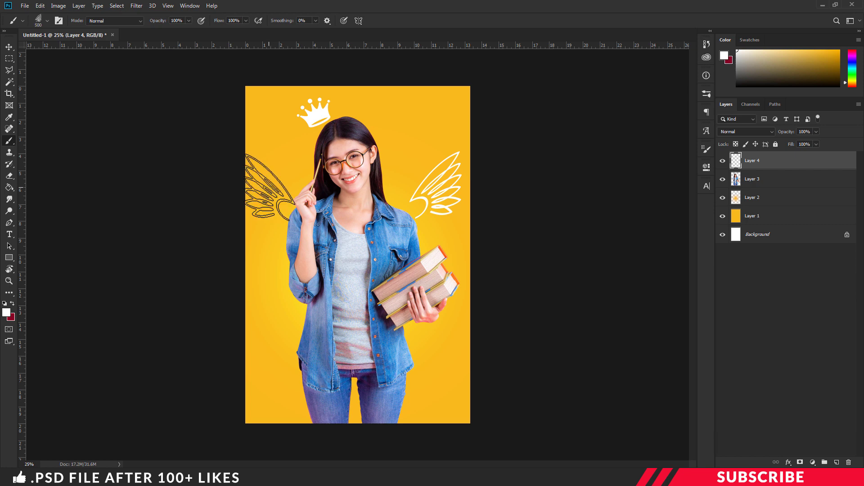
pyautogui.click(270, 187)
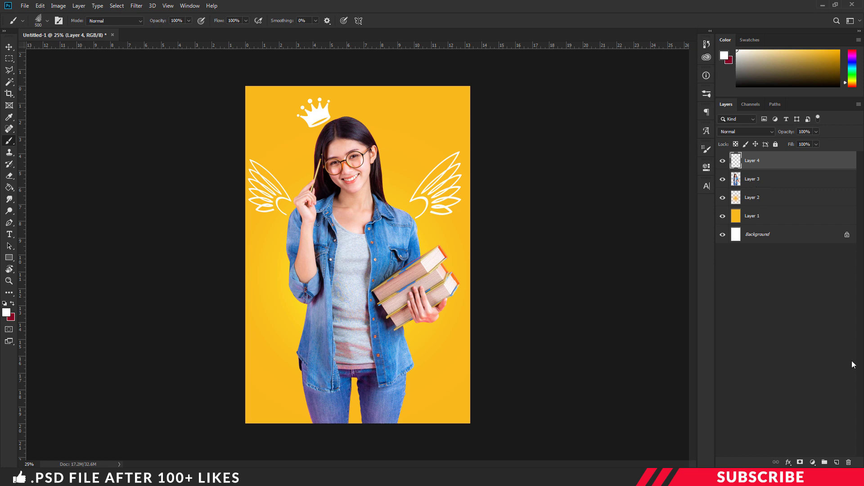
pyautogui.click(47, 21)
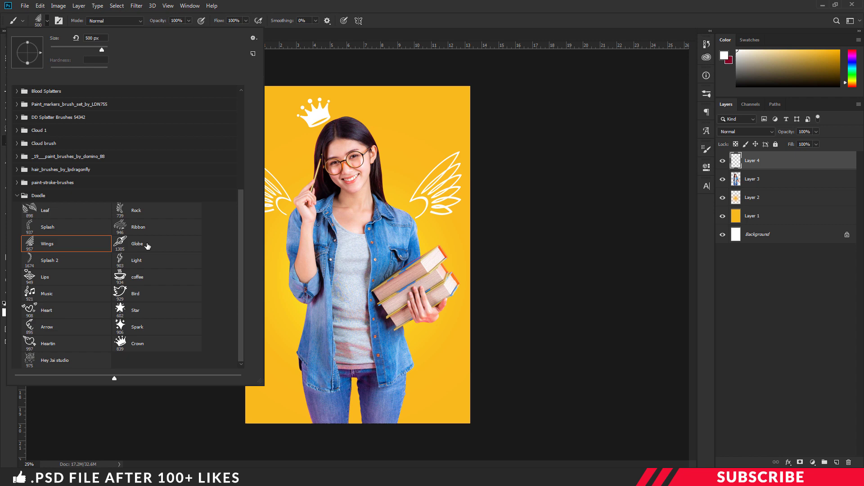
# Stamp a white Ribbon doodle on the model's shirt.
pyautogui.click(175, 232)
pyautogui.press('Return')
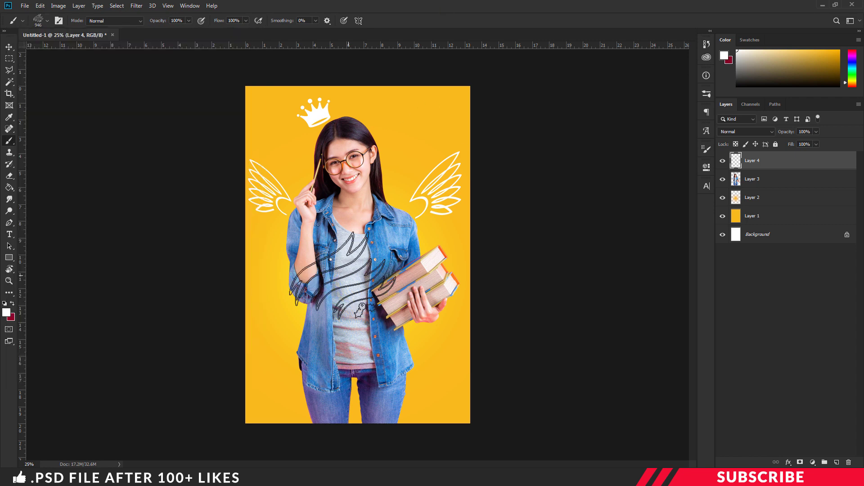
pyautogui.press('[')
pyautogui.press('[')
pyautogui.press('[')
pyautogui.press('[')
pyautogui.press('[')
pyautogui.press('[')
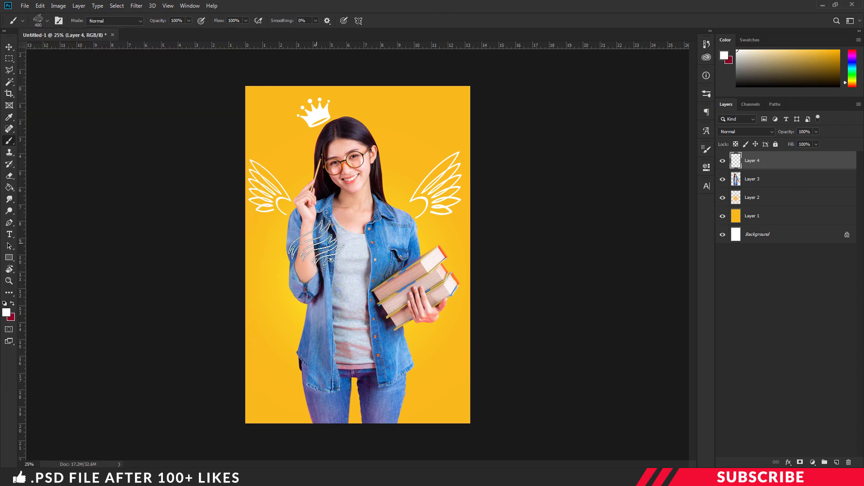
pyautogui.click(314, 241)
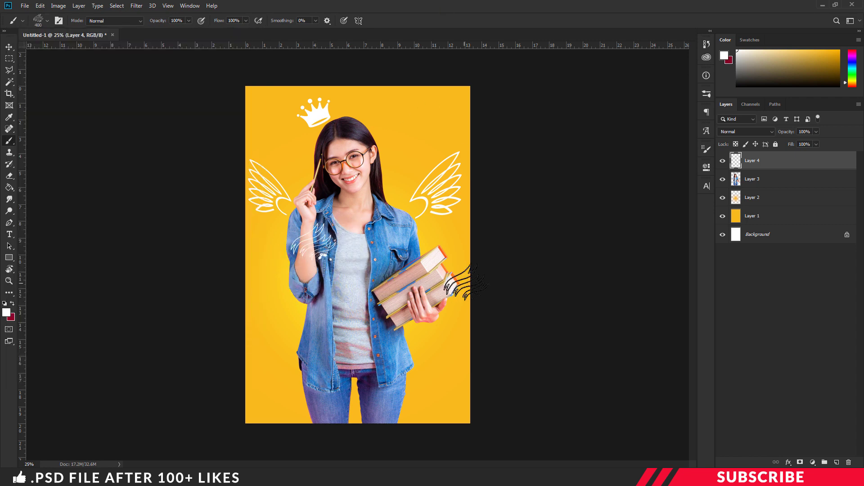
# Stamp three Light lightning bolts at the upper right, sized from 400 to 175 px.
pyautogui.click(44, 21)
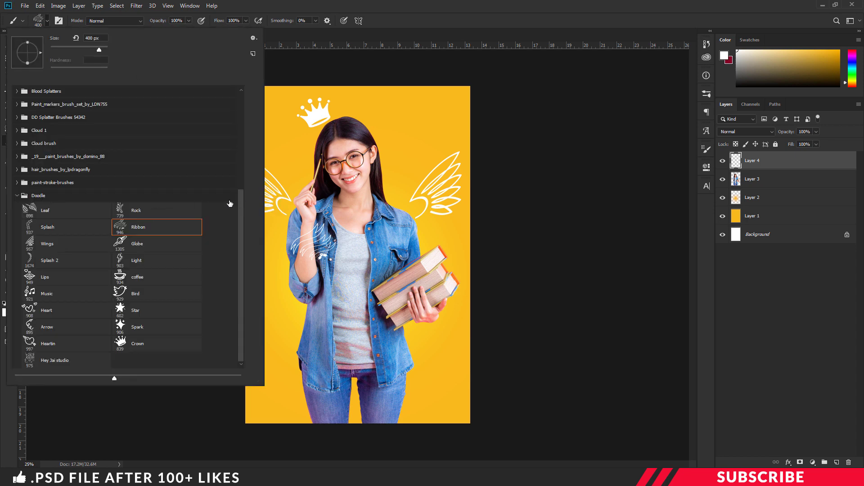
pyautogui.click(142, 261)
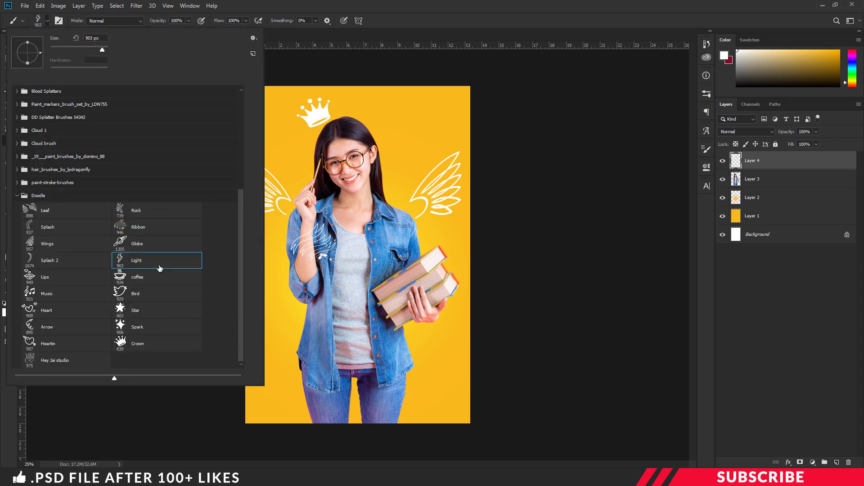
pyautogui.click(466, 4)
pyautogui.press('[')
pyautogui.press('[')
pyautogui.press('[')
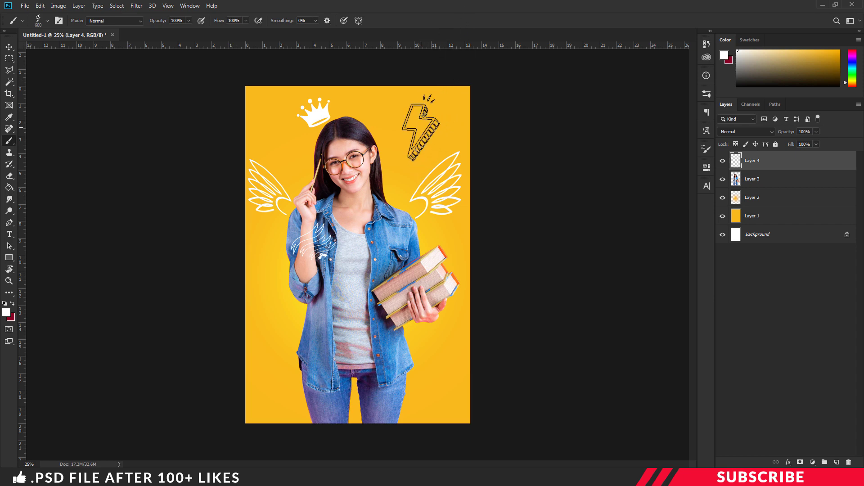
pyautogui.press('[')
pyautogui.press('[')
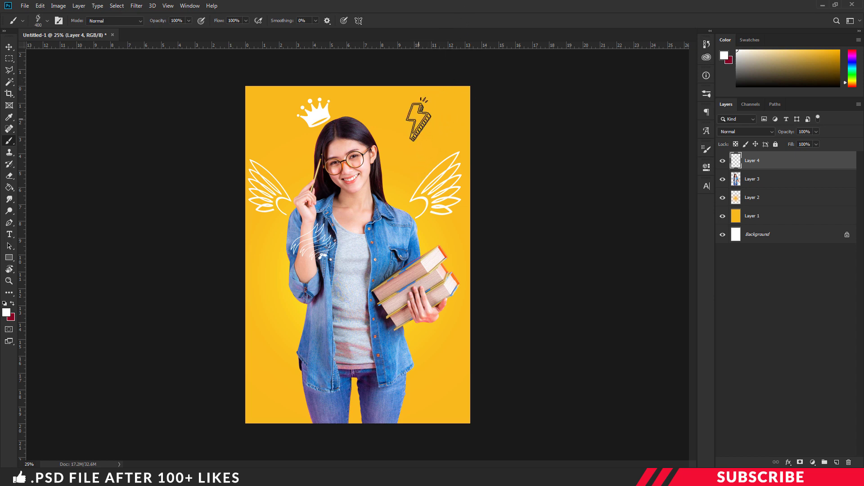
pyautogui.click(418, 119)
pyautogui.press('[')
pyautogui.press('[')
pyautogui.click(438, 135)
pyautogui.press('[')
pyautogui.press('[')
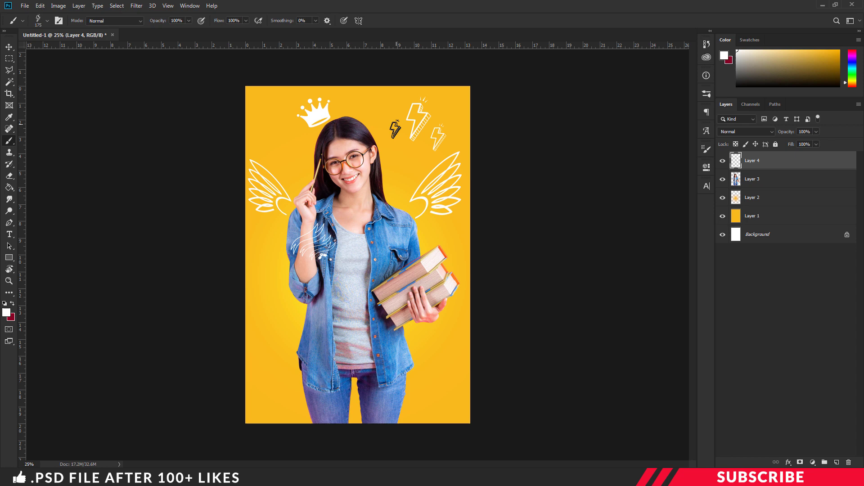
pyautogui.click(395, 130)
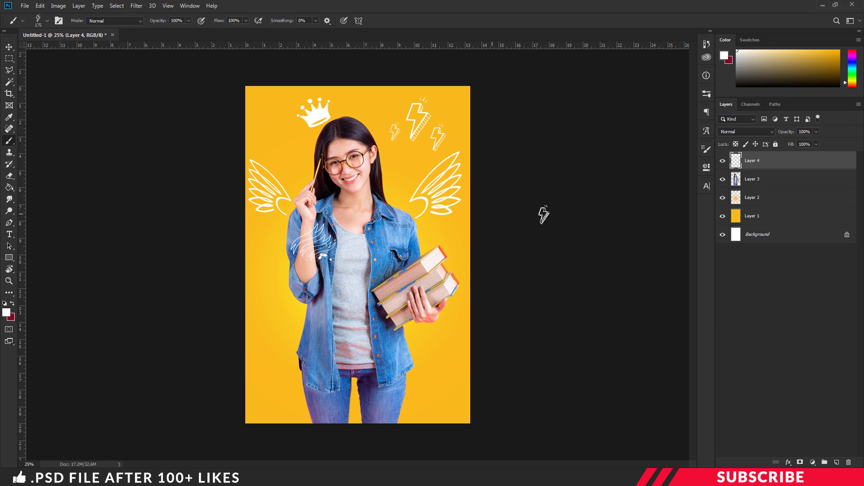
pyautogui.click(42, 21)
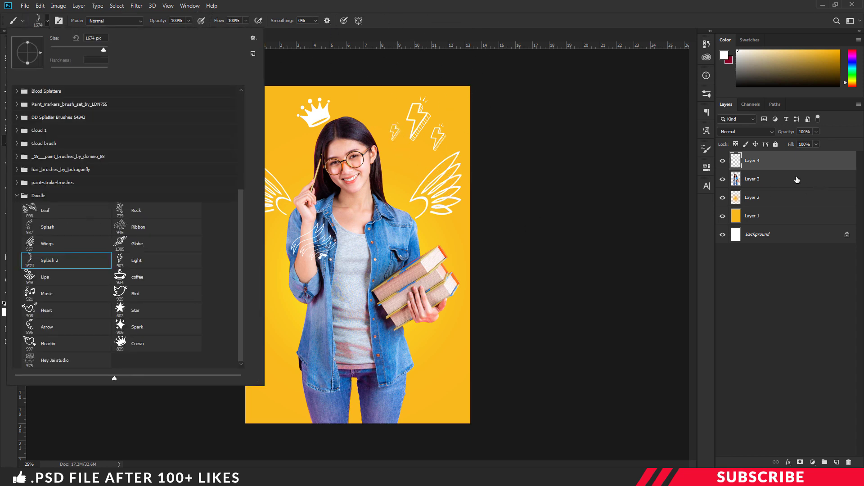
# Add a new layer above the glow and stamp a white Splash 2 swirl at lower left.
pyautogui.click(797, 179)
pyautogui.click(774, 198)
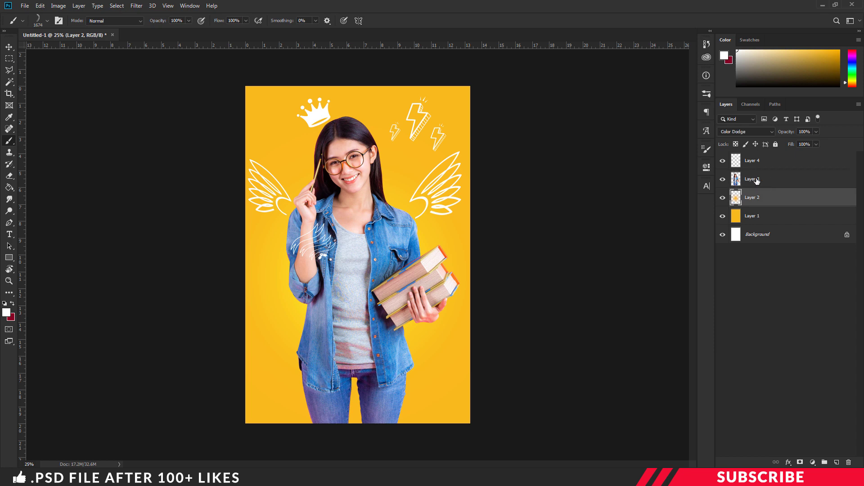
pyautogui.click(837, 462)
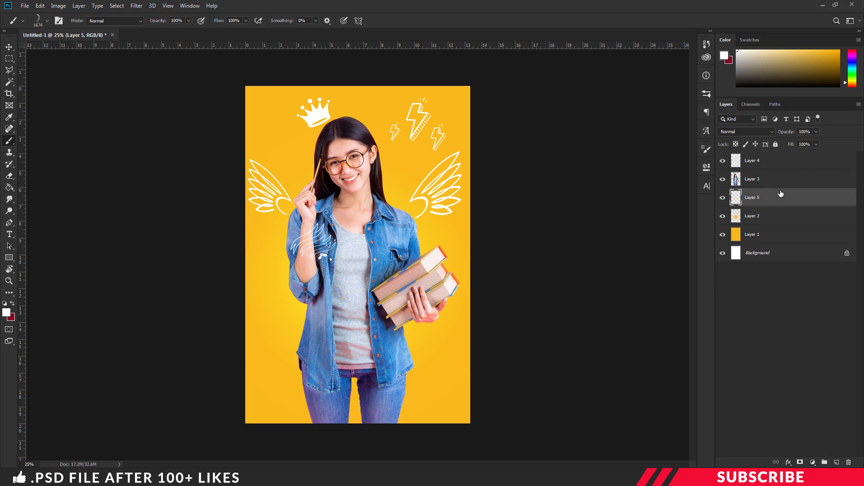
pyautogui.click(45, 21)
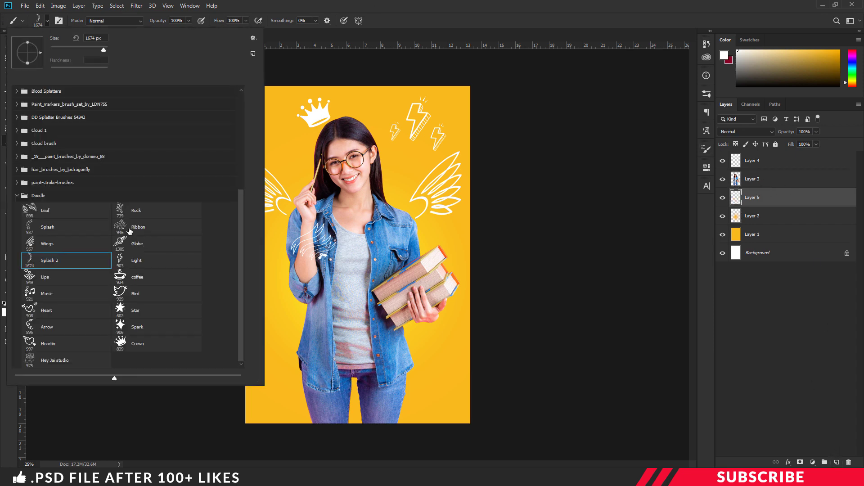
pyautogui.click(49, 229)
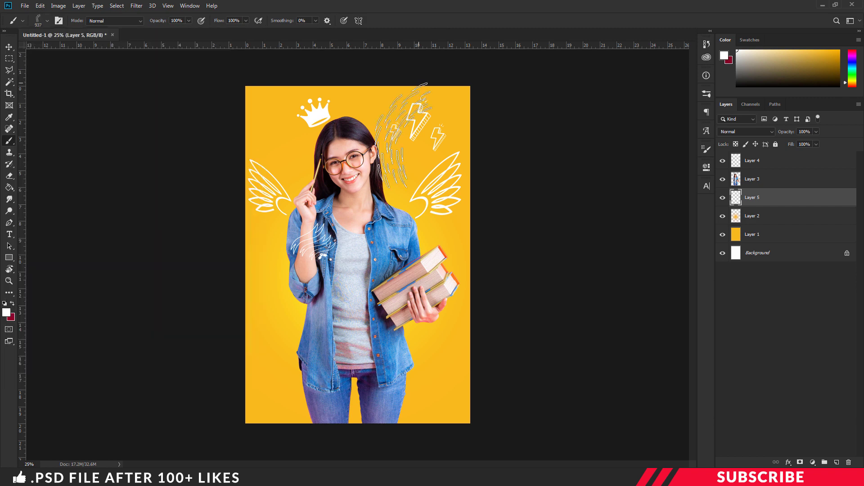
pyautogui.click(448, 32)
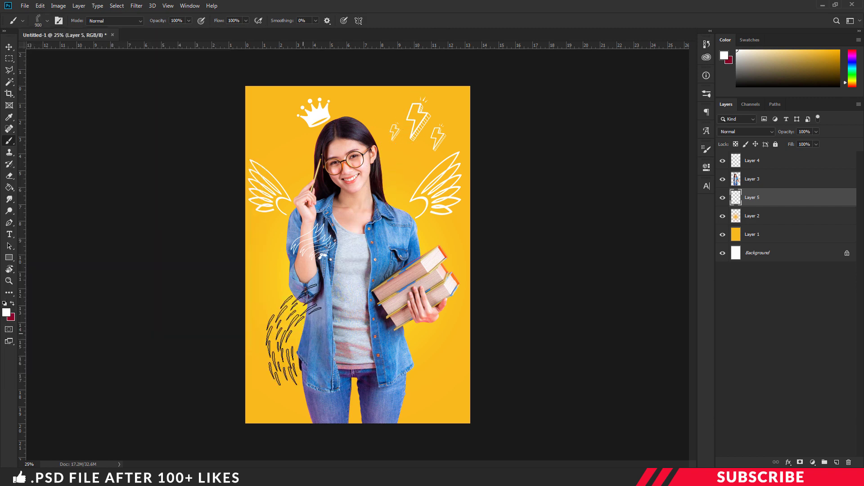
pyautogui.click(287, 352)
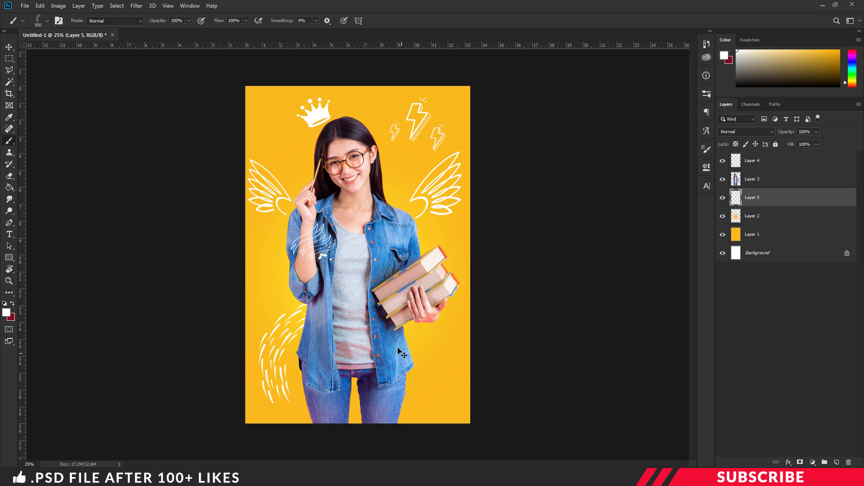
# Rotate the splash about -14.5°, nudge it into place, then select Layer 4.
pyautogui.hotkey('ctrl', 't')
pyautogui.moveTo(351, 388); pyautogui.dragTo(358, 372)
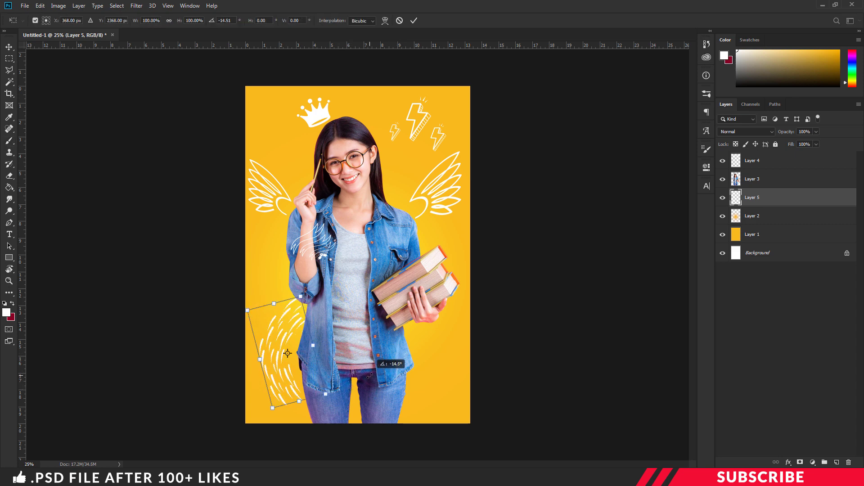
pyautogui.moveTo(306, 337); pyautogui.dragTo(295, 338)
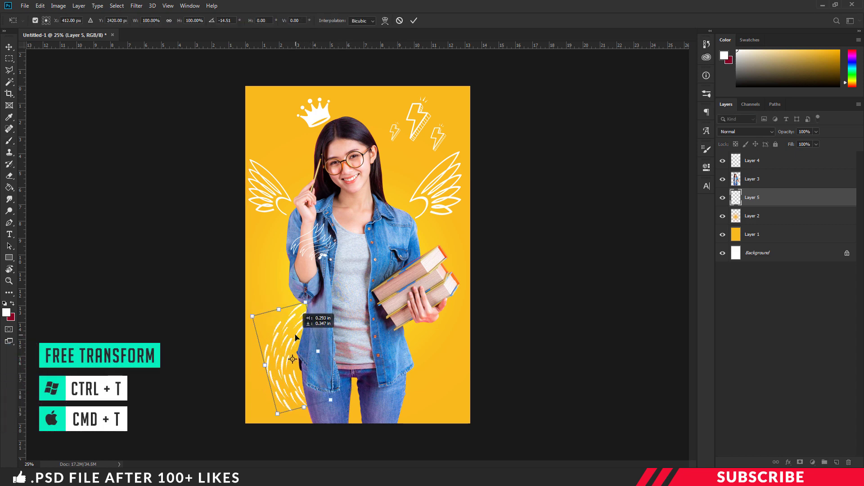
pyautogui.press('Return')
pyautogui.press('b')
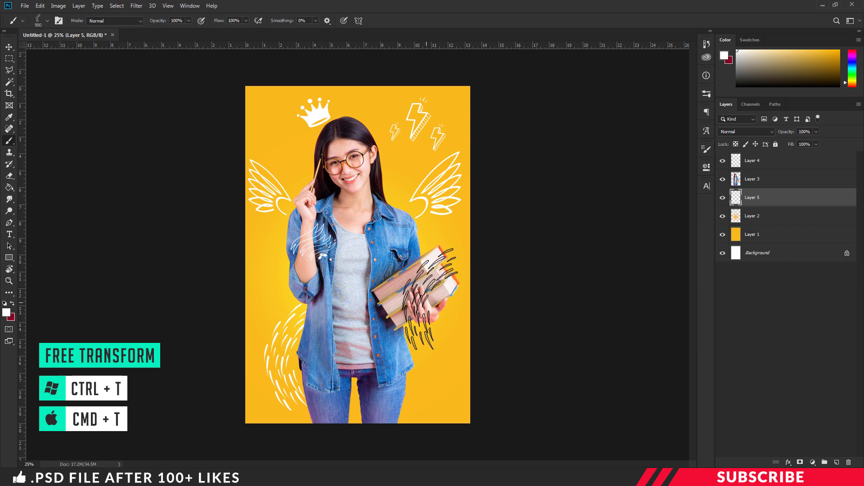
pyautogui.click(756, 160)
pyautogui.press('v')
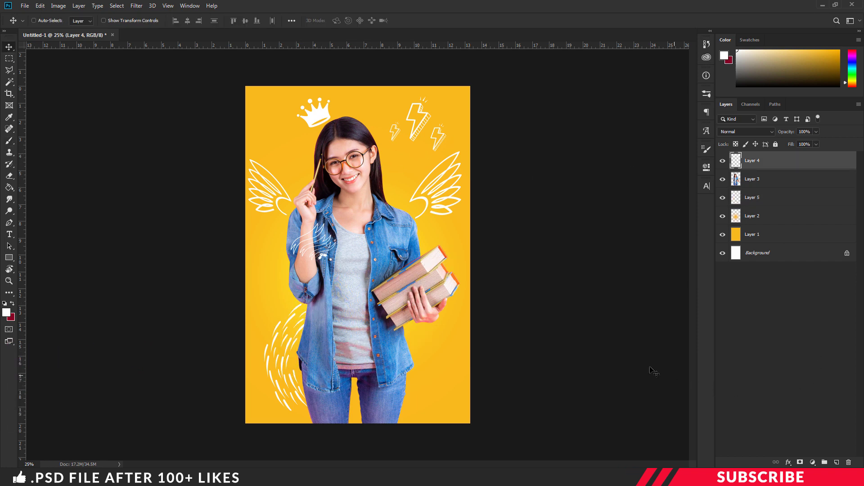
# Stamp coffee cup, lips, bird and heart doodles around the model's head and lower right.
pyautogui.press('b')
pyautogui.click(43, 20)
pyautogui.doubleClick(73, 226)
pyautogui.click(439, 362)
pyautogui.click(42, 21)
pyautogui.doubleClick(166, 276)
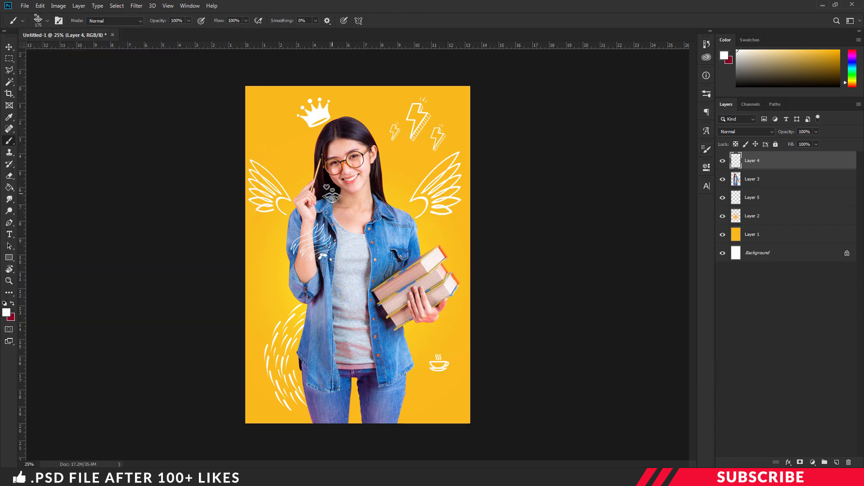
pyautogui.click(331, 197)
pyautogui.click(42, 20)
pyautogui.doubleClick(158, 293)
pyautogui.click(404, 160)
pyautogui.click(43, 20)
pyautogui.click(153, 327)
pyautogui.press('Return')
pyautogui.click(292, 155)
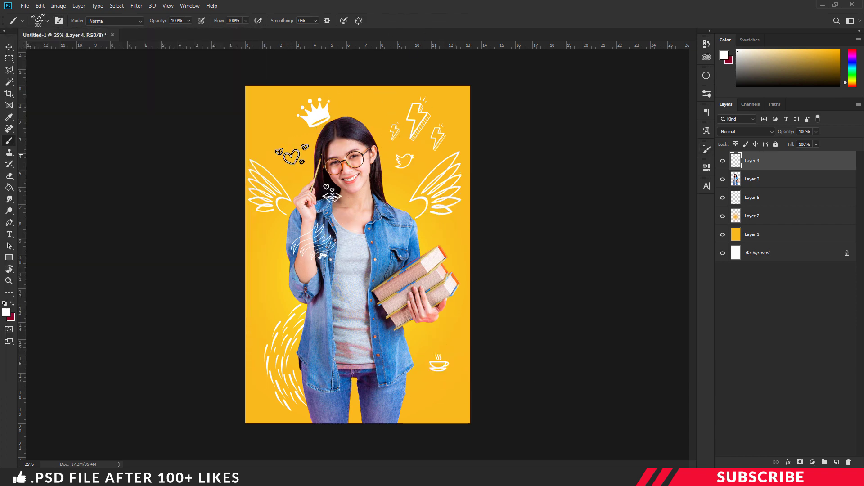
# Flip the swirl horizontally and move it to the model's lower right, erasing the coffee cup.
pyautogui.hotkey('ctrl', 't')
pyautogui.rightClick(288, 323)
pyautogui.click(297, 436)
pyautogui.moveTo(288, 360); pyautogui.dragTo(436, 365)
pyautogui.press('Return')
pyautogui.press('e')
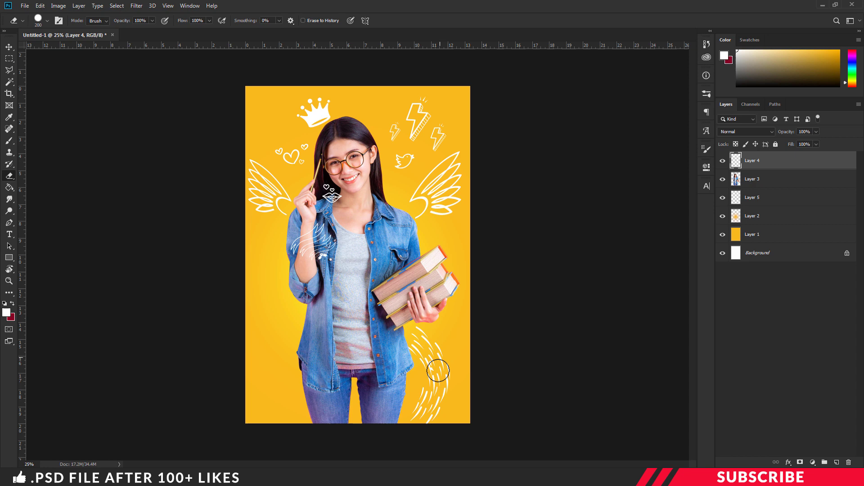
pyautogui.press('b')
# Stamp the word ROCK at lower left, a planet on the right and music notes on the left.
pyautogui.click(43, 20)
pyautogui.click(57, 230)
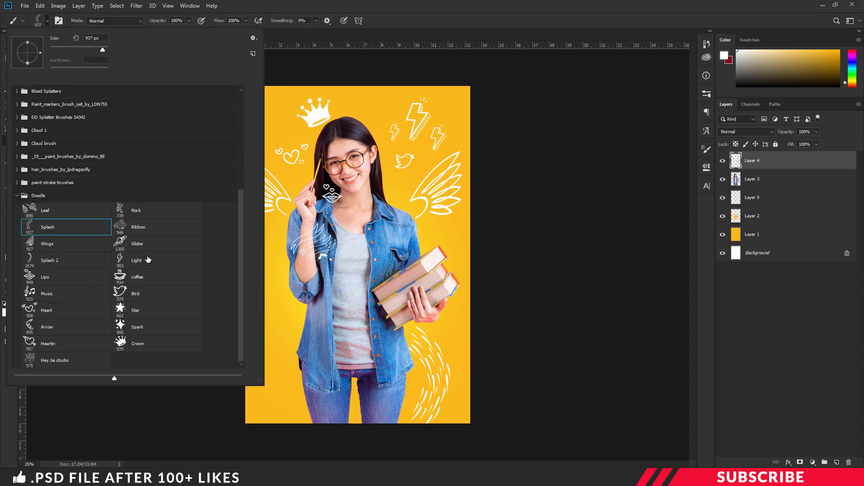
pyautogui.doubleClick(136, 210)
pyautogui.click(277, 337)
pyautogui.click(42, 20)
pyautogui.doubleClick(136, 244)
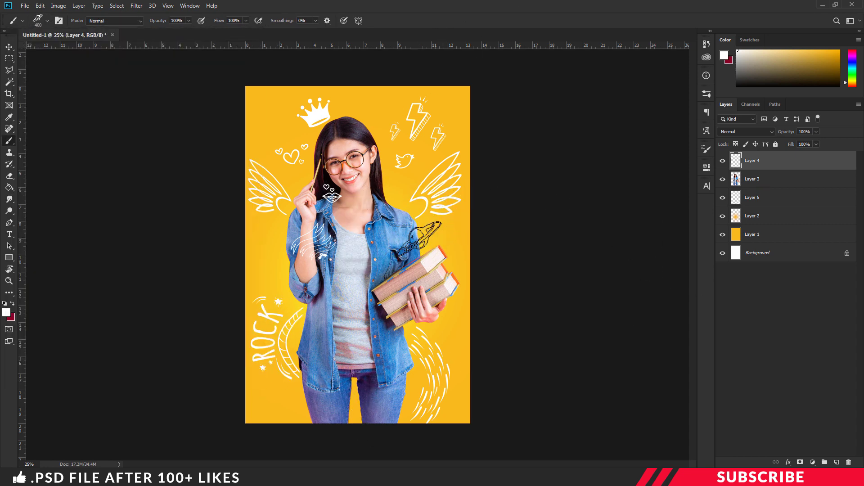
pyautogui.click(419, 238)
pyautogui.click(43, 21)
pyautogui.doubleClick(137, 260)
pyautogui.click(270, 255)
pyautogui.press('v')
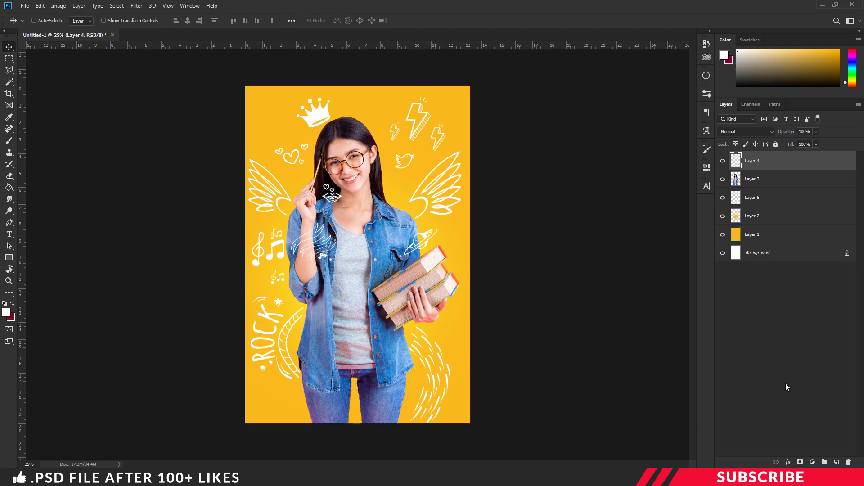
# Add a new top layer and choose the Hard Round Pressure Opacity brush, ready to set its size.
pyautogui.click(836, 462)
pyautogui.press('b')
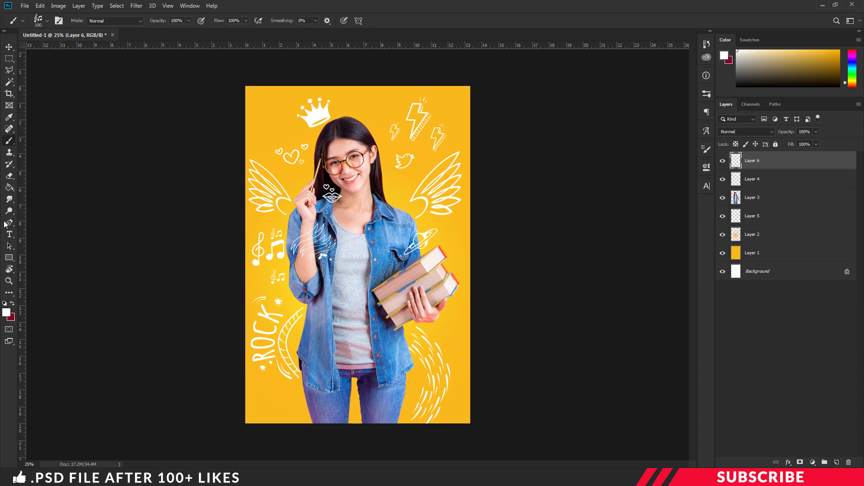
pyautogui.rightClick(12, 141)
pyautogui.click(40, 143)
pyautogui.click(47, 19)
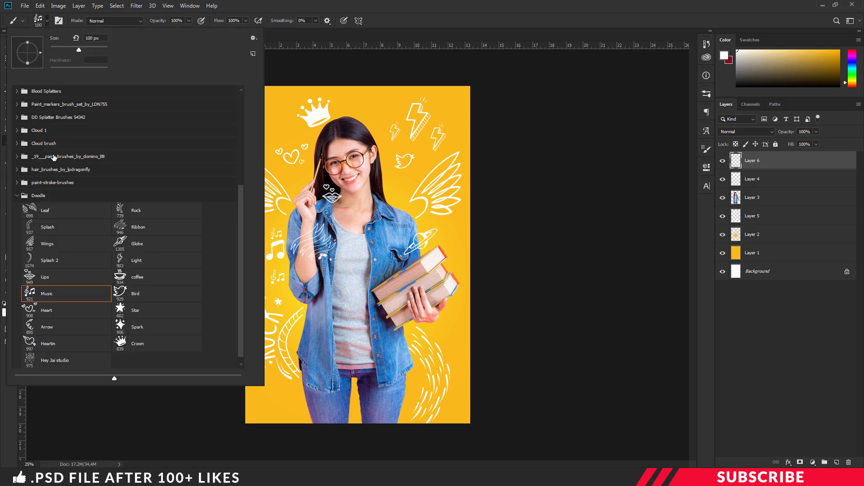
pyautogui.scroll(8, 157, 162)
pyautogui.click(157, 161)
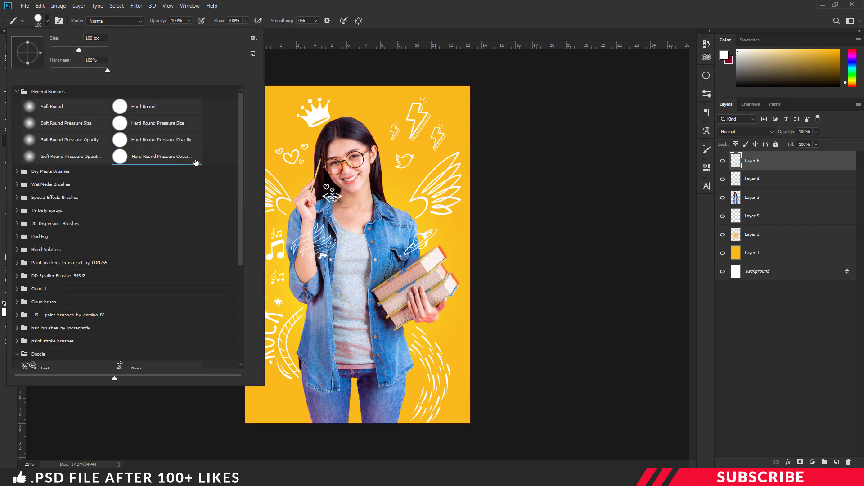
pyautogui.click(85, 38)
# Set a 6 px brush and draw a curved pen path down the jacket's front opening.
pyautogui.write('6')
pyautogui.press('Return')
pyautogui.click(9, 246)
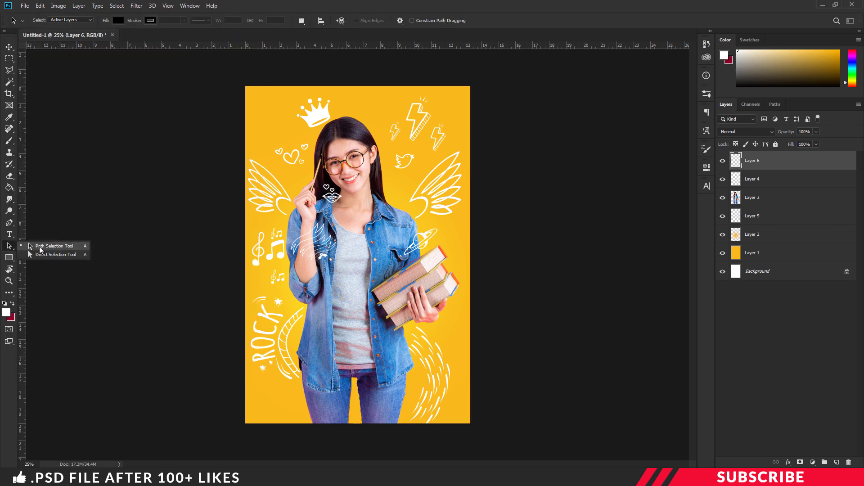
pyautogui.click(9, 222)
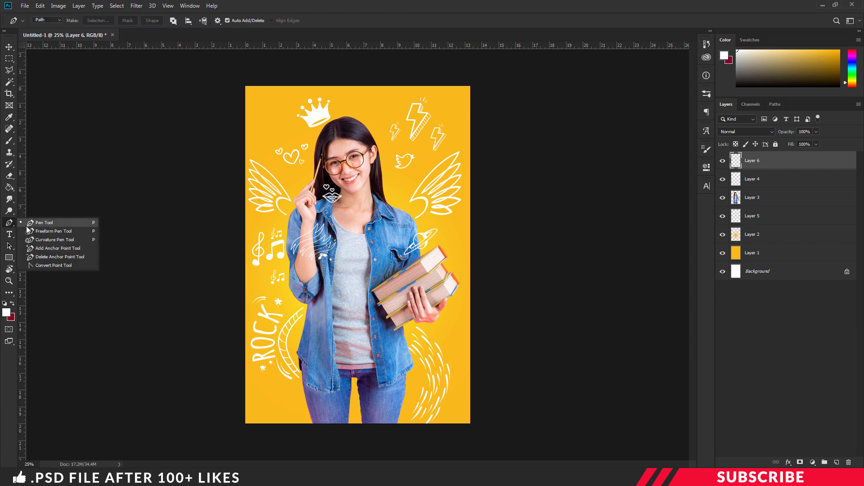
pyautogui.click(24, 221)
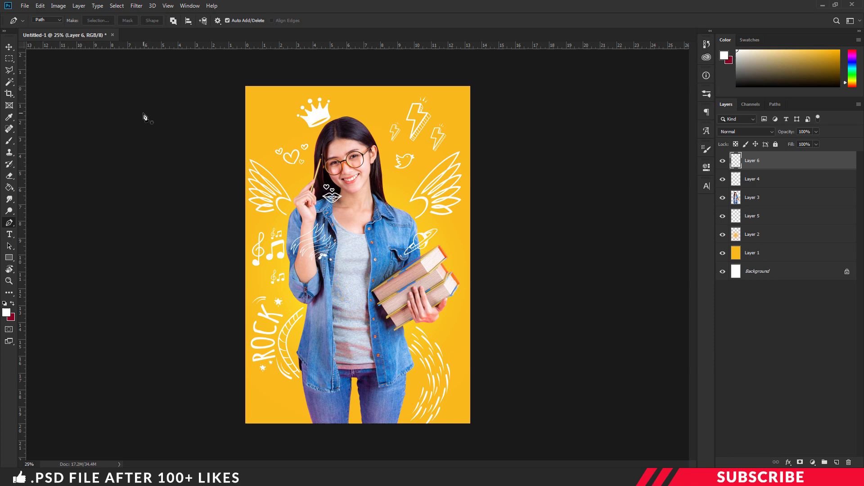
pyautogui.hotkey('ctrl', '+')
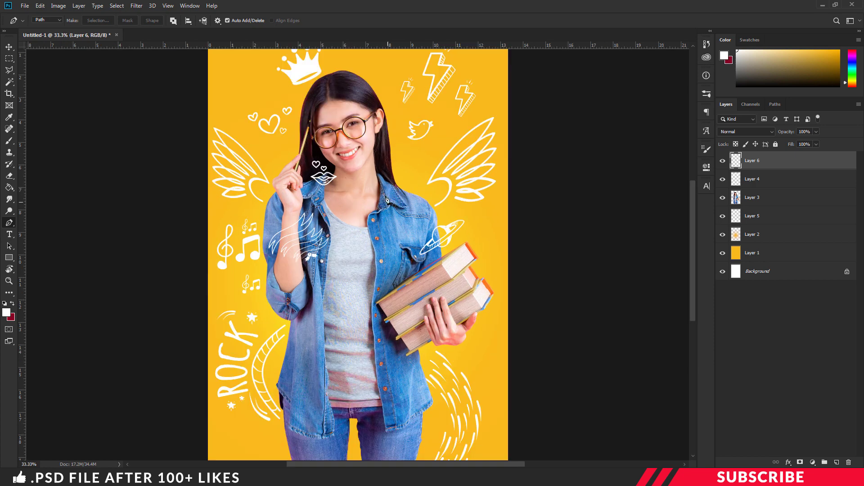
pyautogui.hotkey('ctrl', '+')
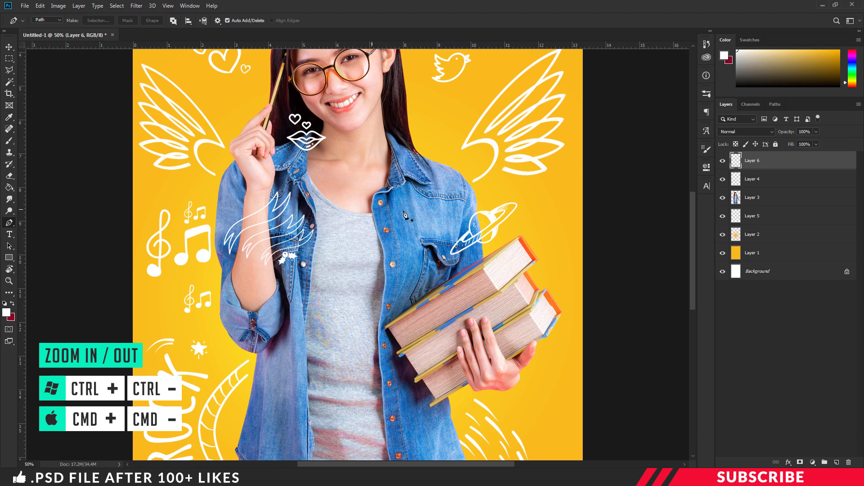
pyautogui.scroll(-3, 375, 216)
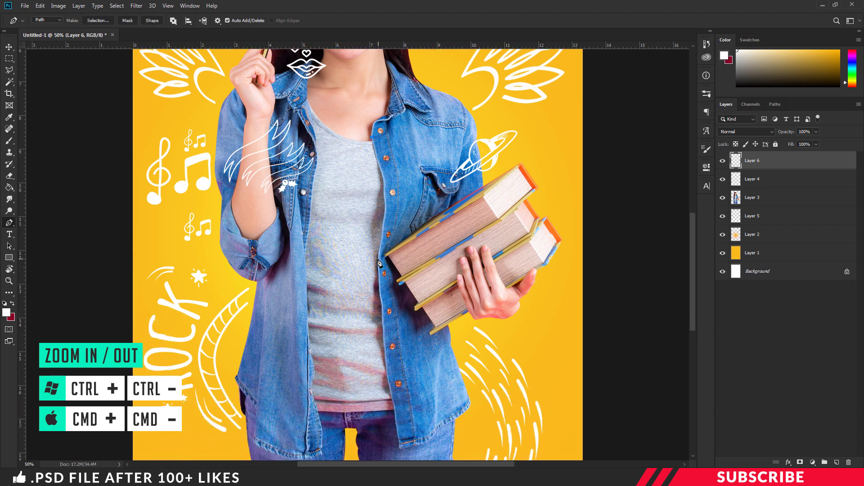
pyautogui.click(378, 259)
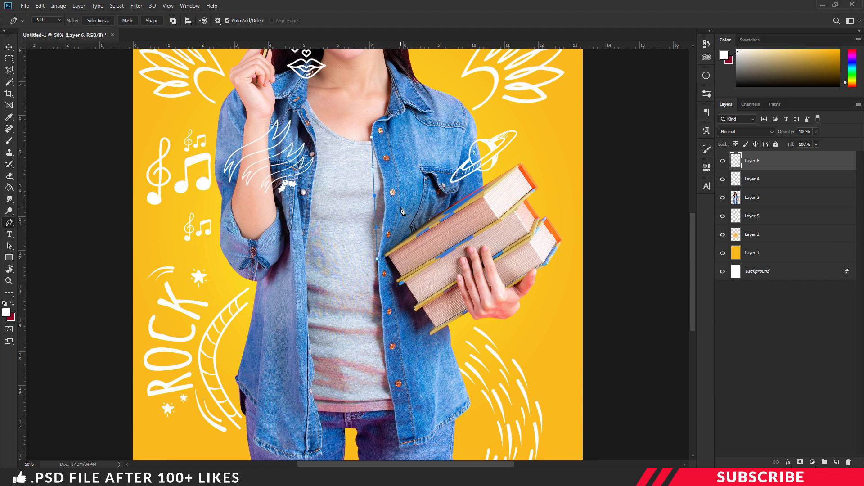
pyautogui.hotkey('ctrl', '+')
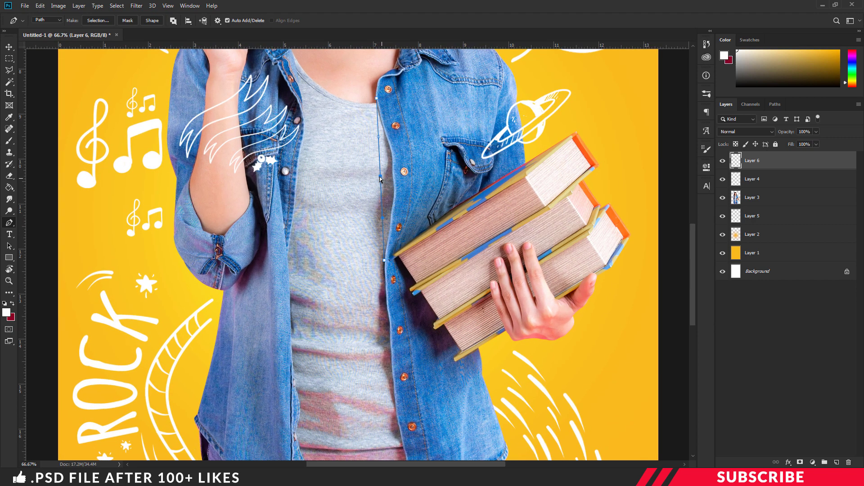
pyautogui.moveTo(380, 179); pyautogui.dragTo(395, 179)
# Stroke the path with a white brush line and hide the work path.
pyautogui.rightClick(408, 147)
pyautogui.press('i')
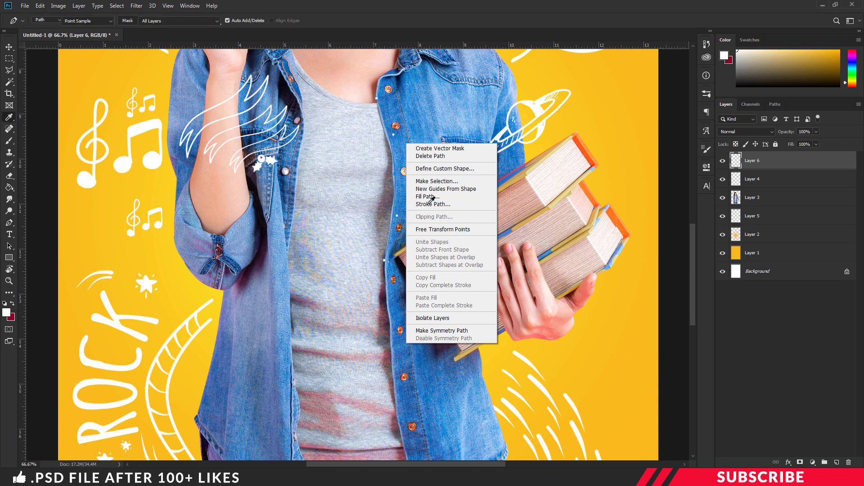
pyautogui.click(431, 204)
pyautogui.click(396, 148)
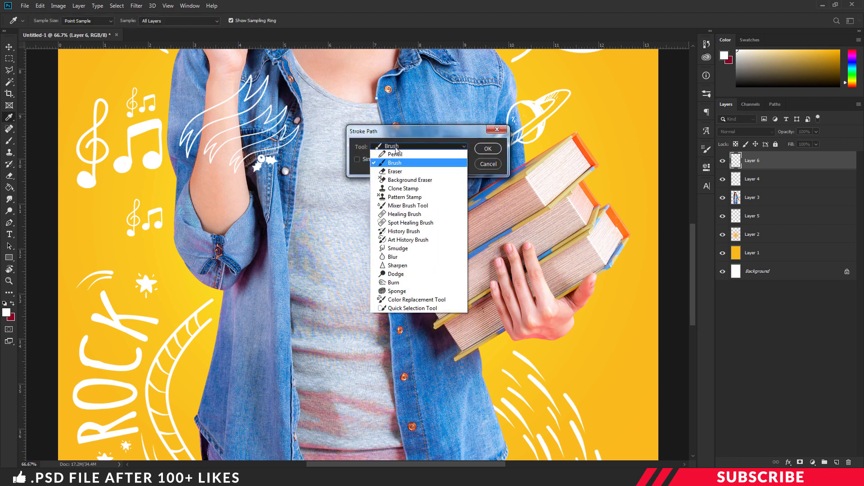
pyautogui.click(394, 164)
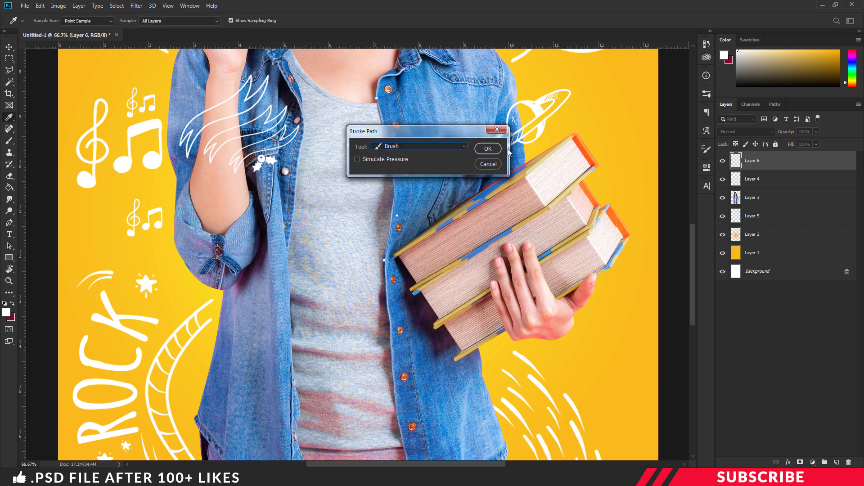
pyautogui.click(489, 150)
pyautogui.press('Return')
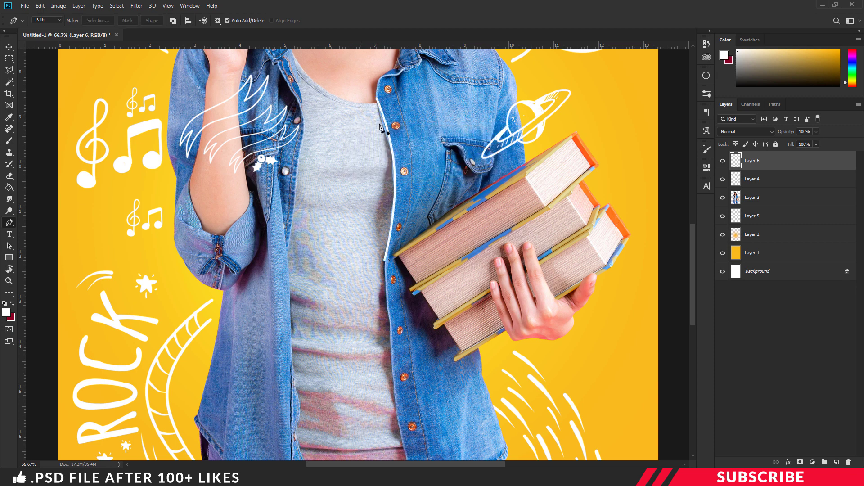
# Trace the jacket's other front edge with a pen path stroked in white.
pyautogui.scroll(-5, 428, 202)
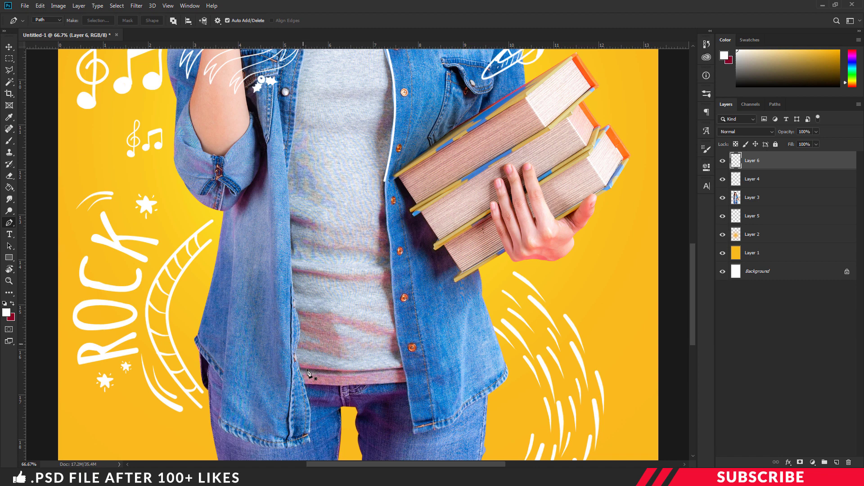
pyautogui.click(280, 93)
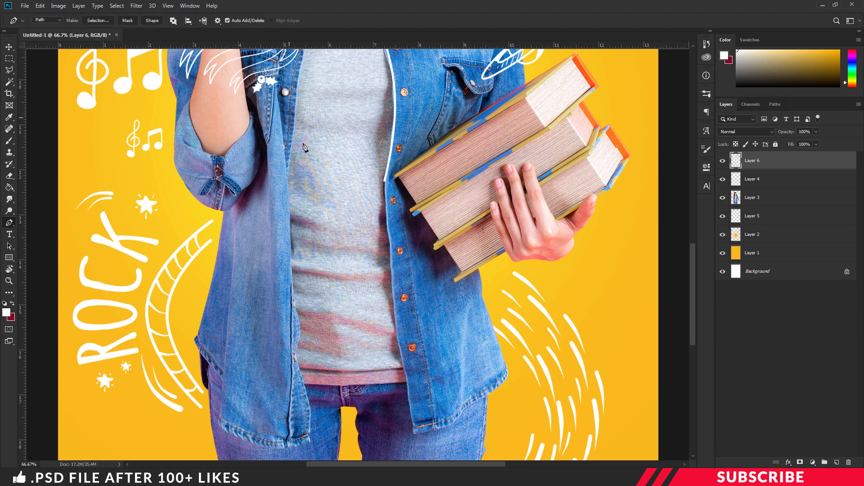
pyautogui.click(290, 277)
pyautogui.rightClick(297, 135)
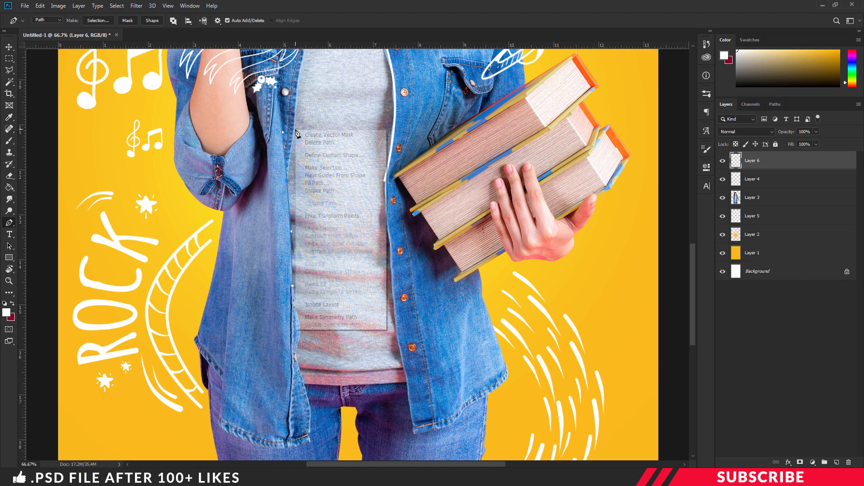
pyautogui.click(324, 190)
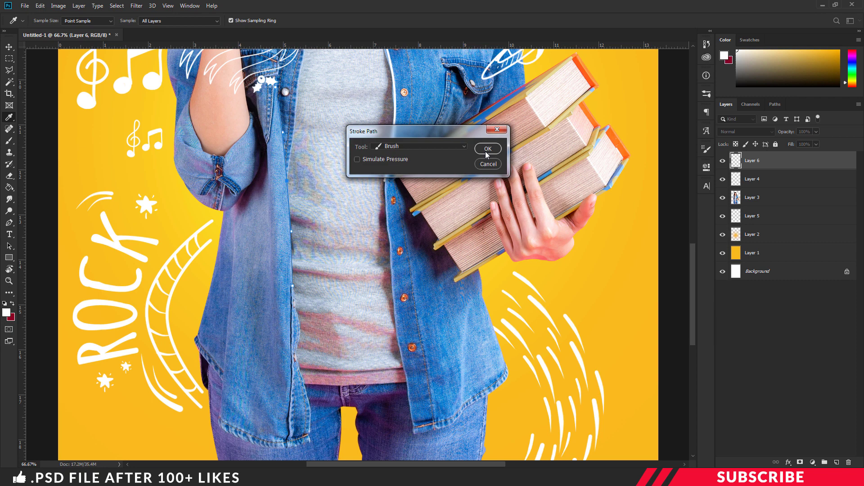
pyautogui.click(487, 148)
# Outline the jacket's left outer side with a white-stroked path.
pyautogui.scroll(-3, 469, 242)
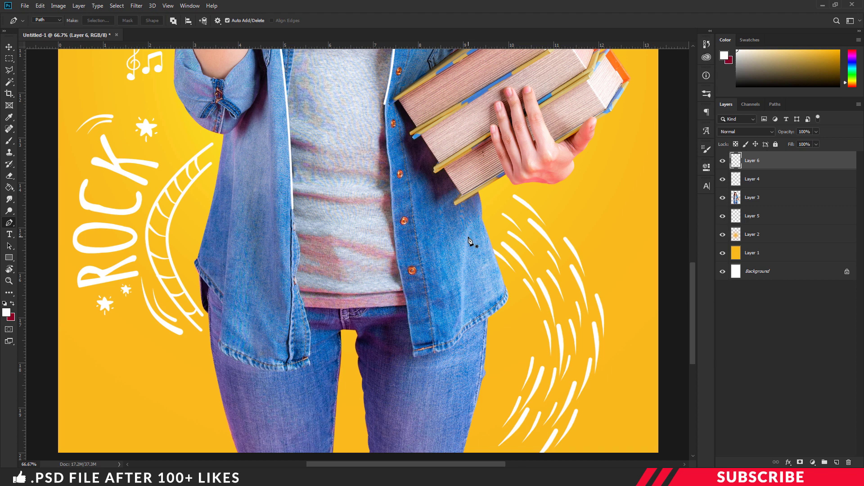
pyautogui.click(219, 344)
pyautogui.click(235, 132)
pyautogui.rightClick(197, 264)
pyautogui.click(224, 319)
pyautogui.press('Return')
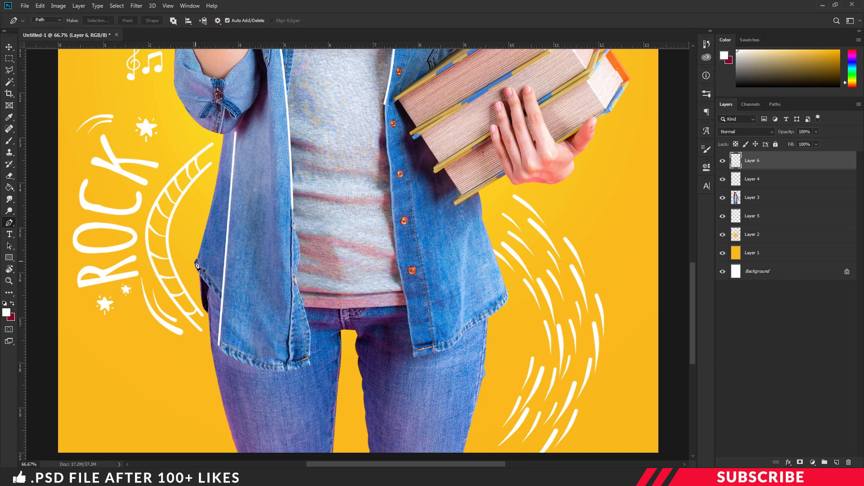
pyautogui.click(197, 264)
pyautogui.press('Return')
# Stroke a white line along the jacket's right outer side.
pyautogui.click(480, 198)
pyautogui.click(507, 295)
pyautogui.press('Return')
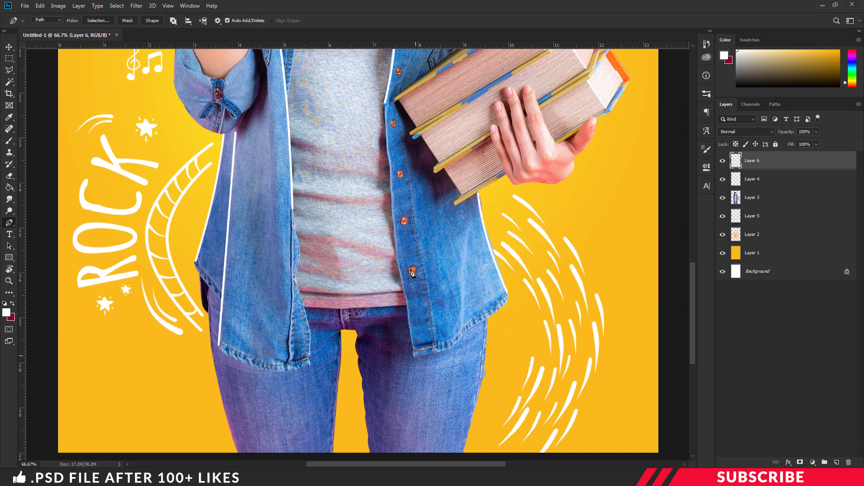
pyautogui.hotkey('ctrl', '-')
pyautogui.hotkey('ctrl', '-')
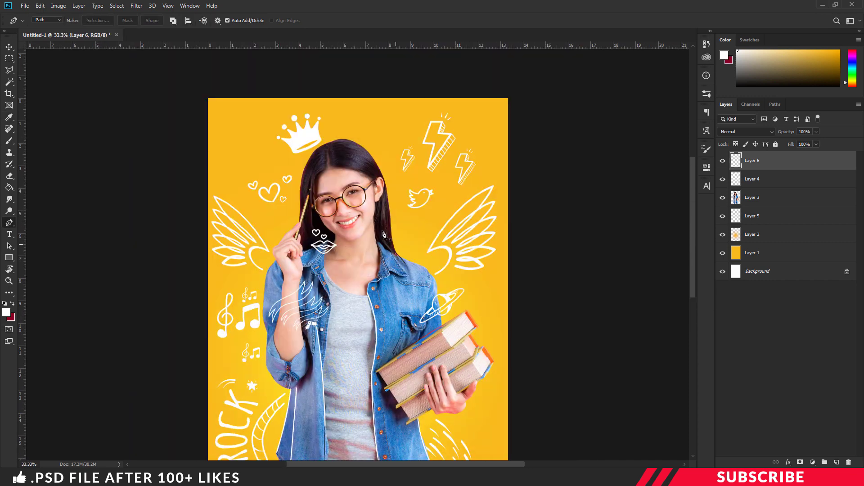
# Add a new empty layer for the necklace and zoom in on the neck.
pyautogui.hotkey('ctrl', '+')
pyautogui.hotkey('ctrl', '+')
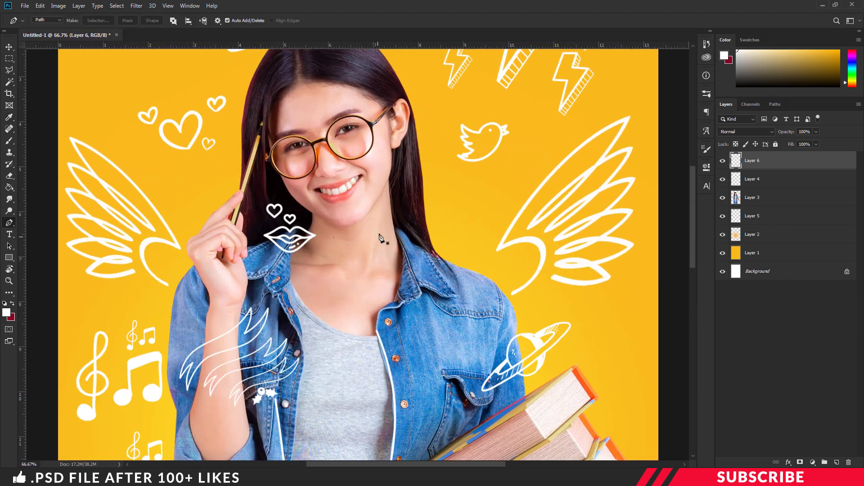
pyautogui.click(836, 462)
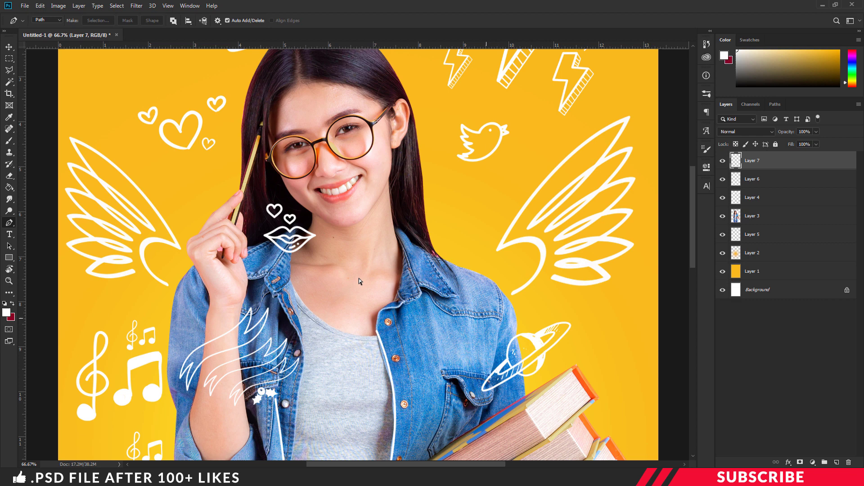
pyautogui.hotkey('ctrl', '+')
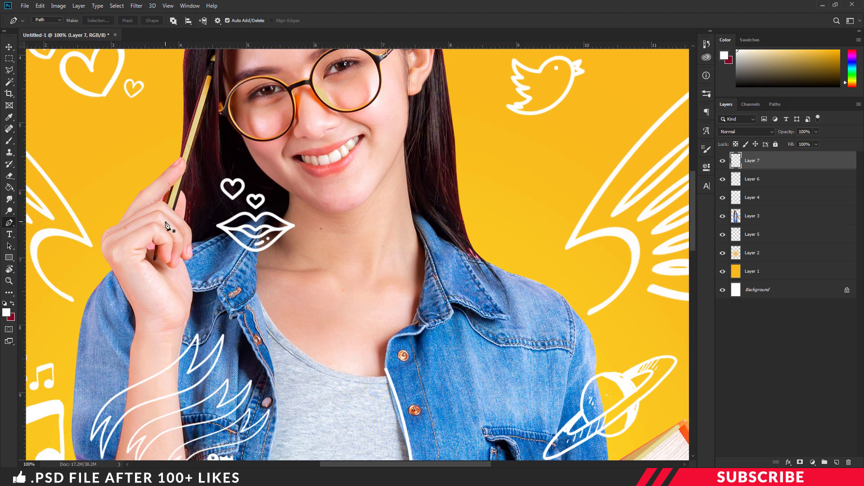
pyautogui.hotkey('ctrl', '+')
pyautogui.hotkey('ctrl', '+')
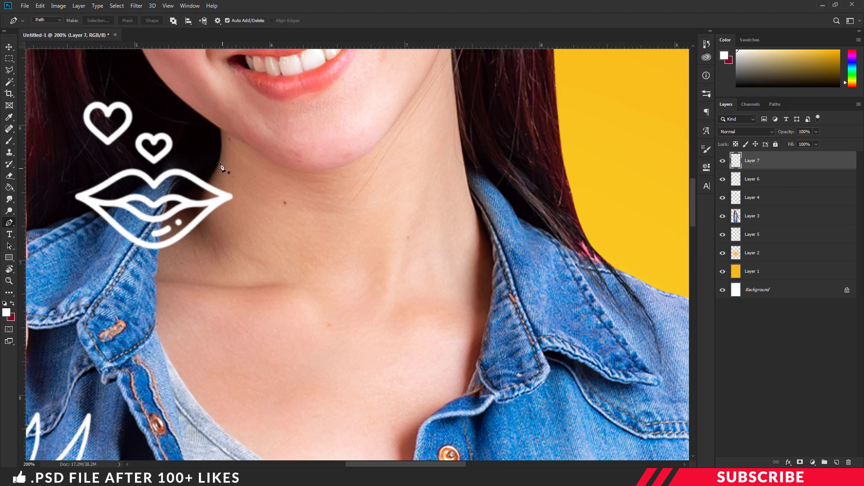
# Draw a closed, curved pen path forming a band around the neck.
pyautogui.click(219, 158)
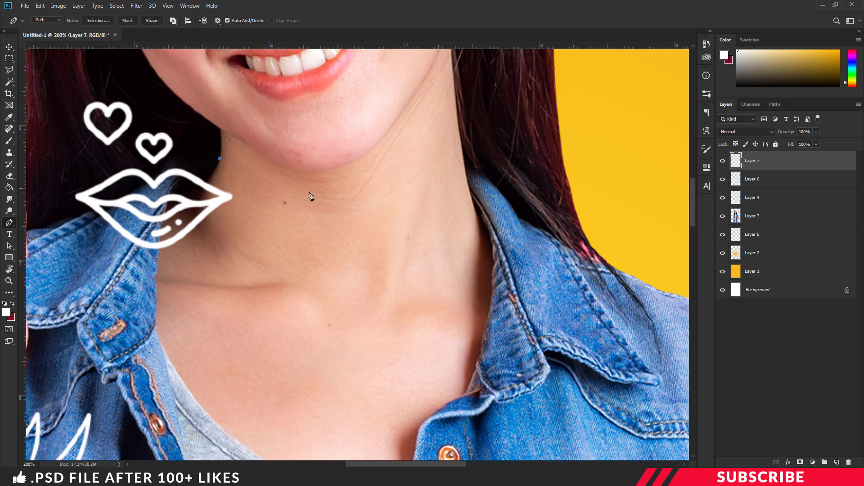
pyautogui.click(458, 126)
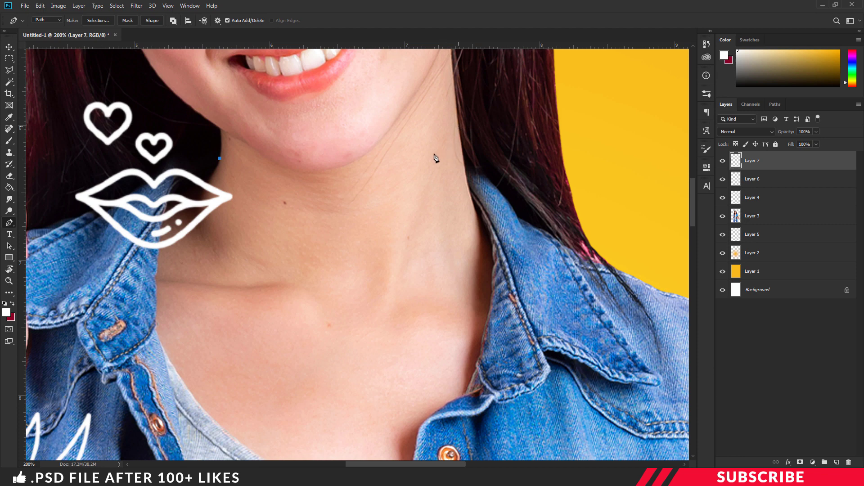
pyautogui.click(338, 142)
pyautogui.moveTo(339, 142); pyautogui.dragTo(341, 188)
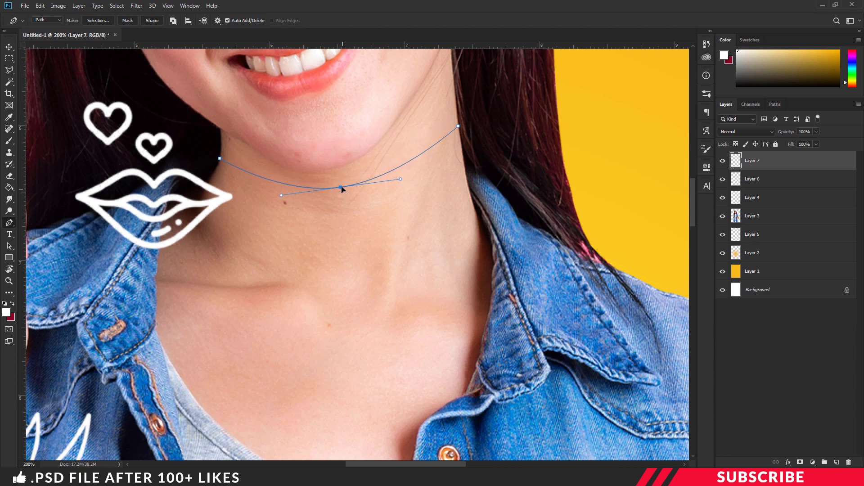
pyautogui.click(463, 159)
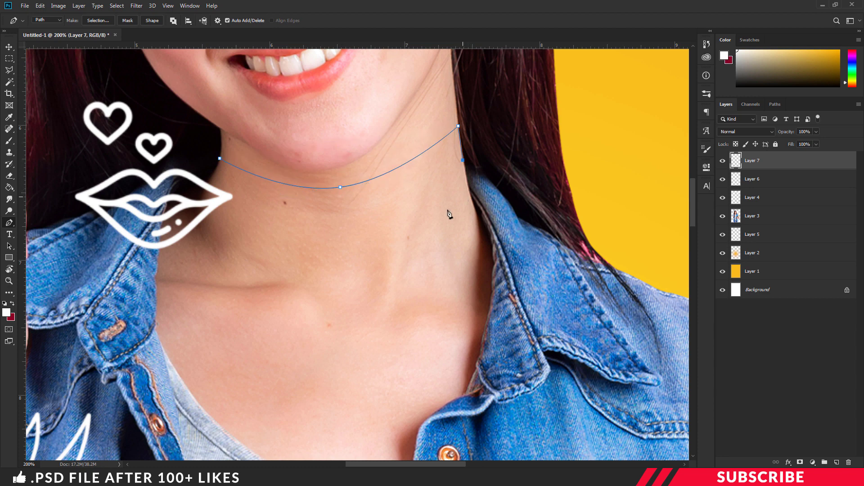
pyautogui.click(208, 182)
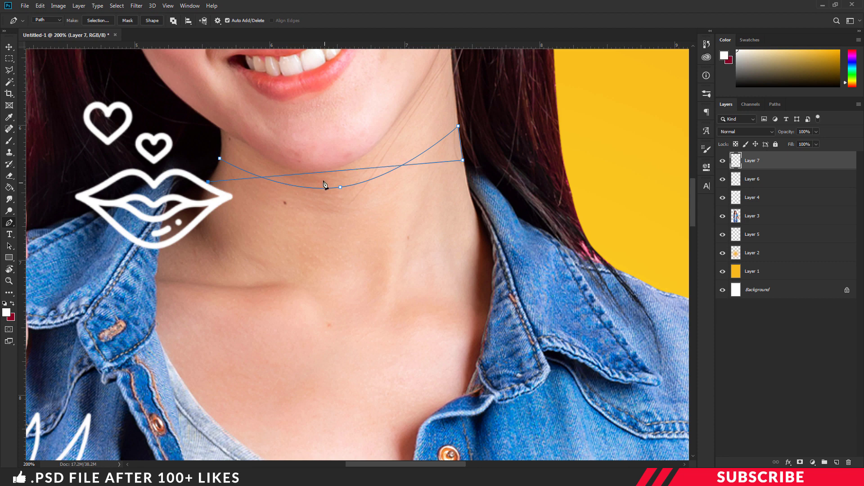
pyautogui.click(332, 172)
pyautogui.moveTo(331, 171); pyautogui.dragTo(341, 219)
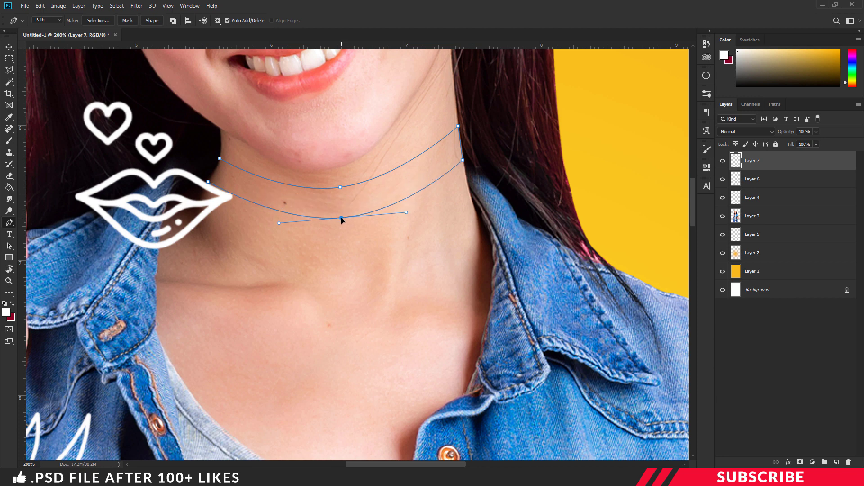
pyautogui.click(220, 160)
# Stroke the band outline with the white brush.
pyautogui.rightClick(231, 177)
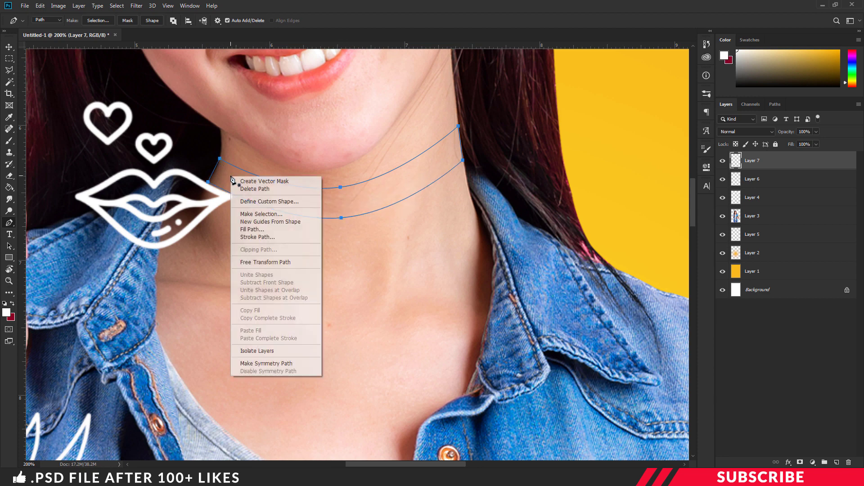
pyautogui.click(276, 238)
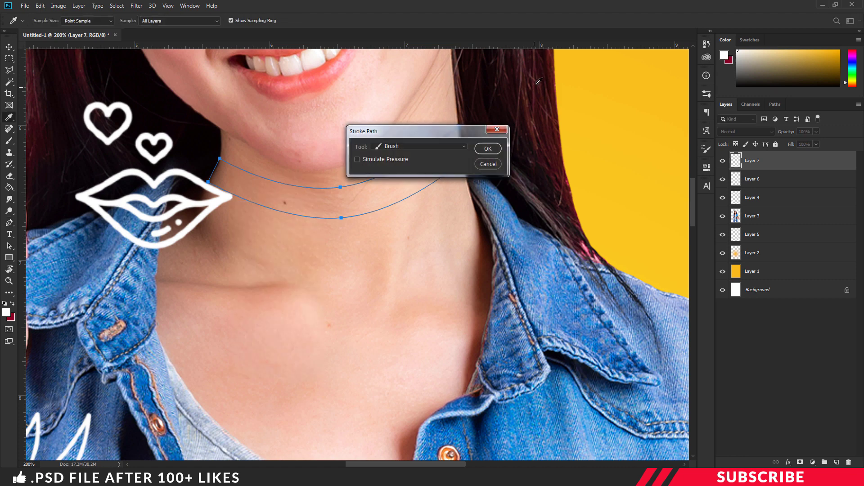
pyautogui.click(488, 148)
pyautogui.press('b')
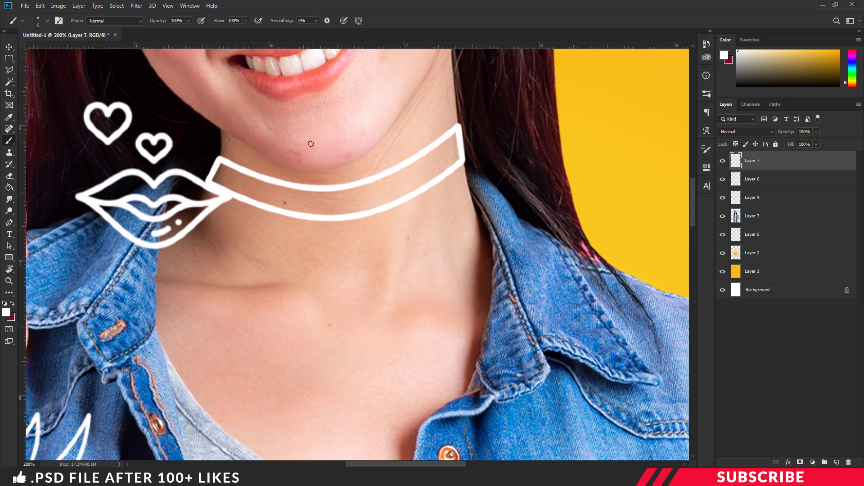
# Paint a white zig-zag line across the band, from its left end to its right end.
pyautogui.keyDown('shift'); pyautogui.click(239, 170); pyautogui.keyUp('shift')
pyautogui.keyDown('shift'); pyautogui.click(242, 196); pyautogui.keyUp('shift')
pyautogui.keyDown('shift'); pyautogui.click(267, 181); pyautogui.keyUp('shift')
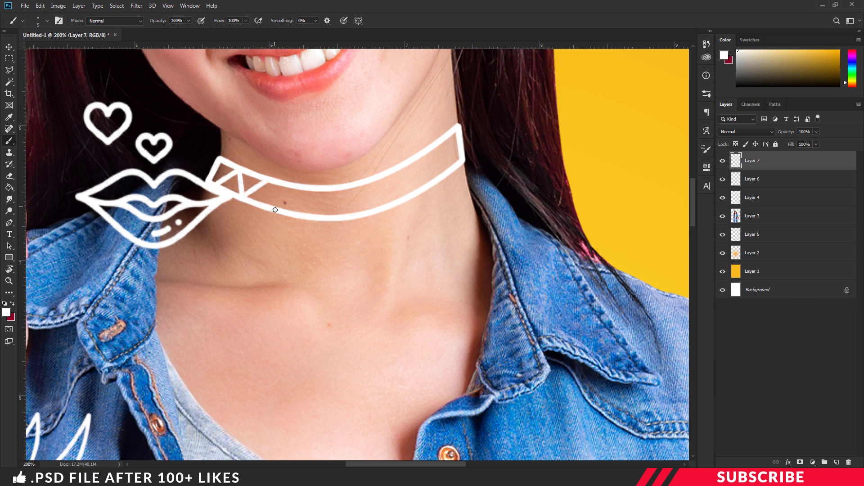
pyautogui.keyDown('shift'); pyautogui.click(275, 209); pyautogui.keyUp('shift')
pyautogui.keyDown('shift'); pyautogui.click(296, 187); pyautogui.keyUp('shift')
pyautogui.keyDown('shift'); pyautogui.click(322, 216); pyautogui.keyUp('shift')
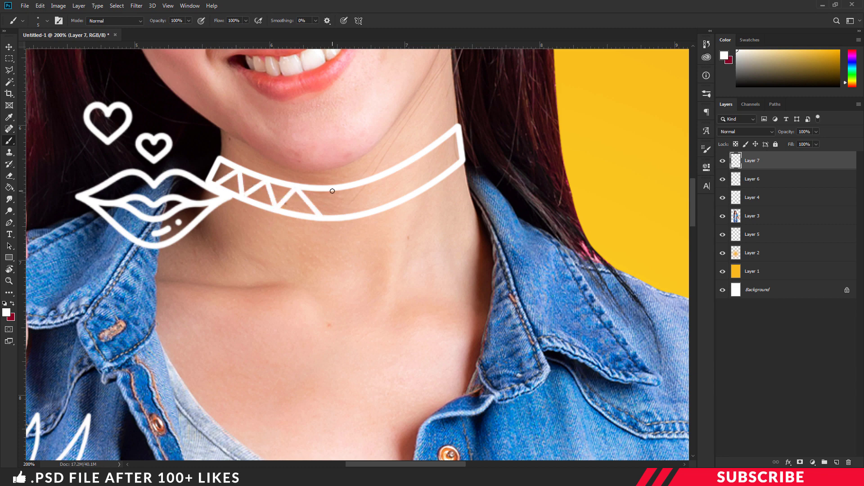
pyautogui.keyDown('shift'); pyautogui.click(331, 191); pyautogui.keyUp('shift')
pyautogui.keyDown('shift'); pyautogui.click(361, 217); pyautogui.keyUp('shift')
pyautogui.keyDown('shift'); pyautogui.click(376, 181); pyautogui.keyUp('shift')
pyautogui.keyDown('shift'); pyautogui.click(406, 196); pyautogui.keyUp('shift')
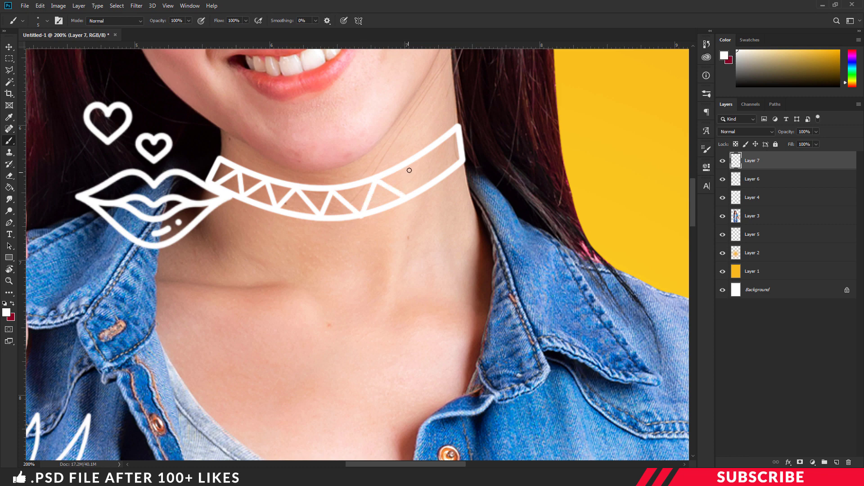
pyautogui.keyDown('shift'); pyautogui.click(410, 164); pyautogui.keyUp('shift')
pyautogui.keyDown('shift'); pyautogui.click(441, 176); pyautogui.keyUp('shift')
pyautogui.keyDown('shift'); pyautogui.click(446, 146); pyautogui.keyUp('shift')
pyautogui.keyDown('shift'); pyautogui.click(462, 159); pyautogui.keyUp('shift')
# Add a small white dot inside each of the band's triangles.
pyautogui.click(450, 160)
pyautogui.click(418, 177)
pyautogui.click(394, 178)
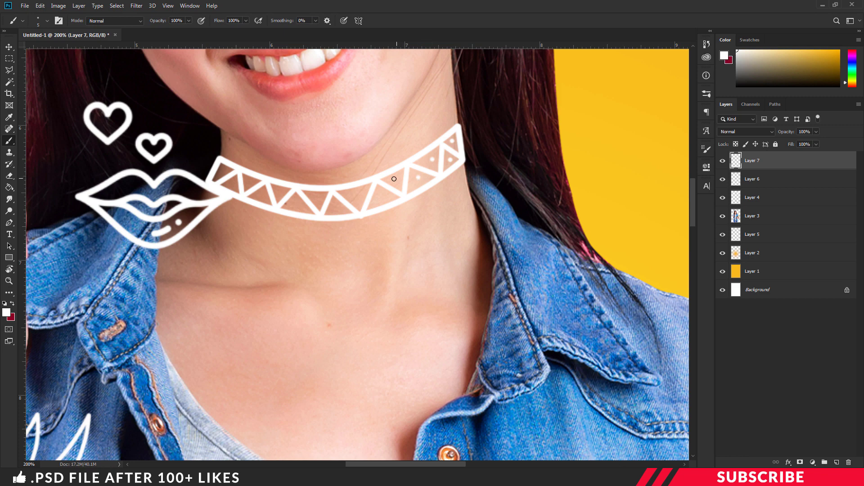
pyautogui.click(383, 200)
pyautogui.click(357, 194)
pyautogui.click(331, 208)
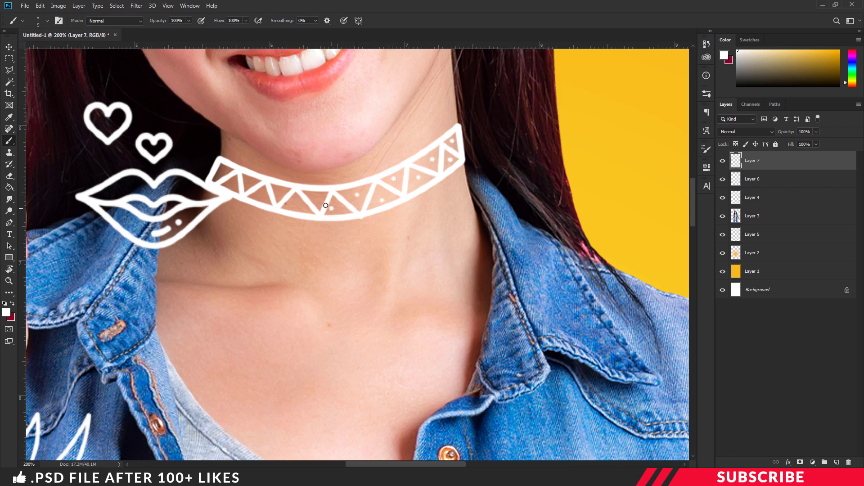
pyautogui.click(295, 204)
pyautogui.click(276, 190)
pyautogui.click(259, 196)
pyautogui.click(230, 187)
pyautogui.scroll(-6, 341, 168)
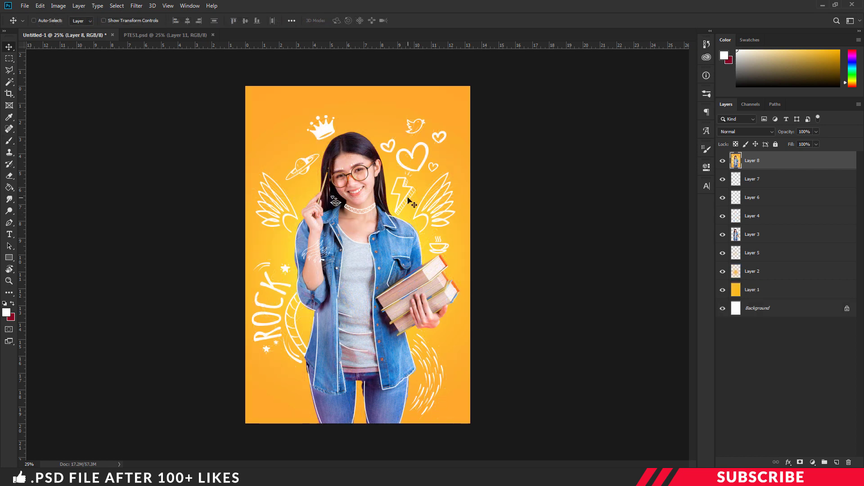
# Zoom in to review the finished doodle composition on the yellow background.
pyautogui.hotkey('ctrl', '+')
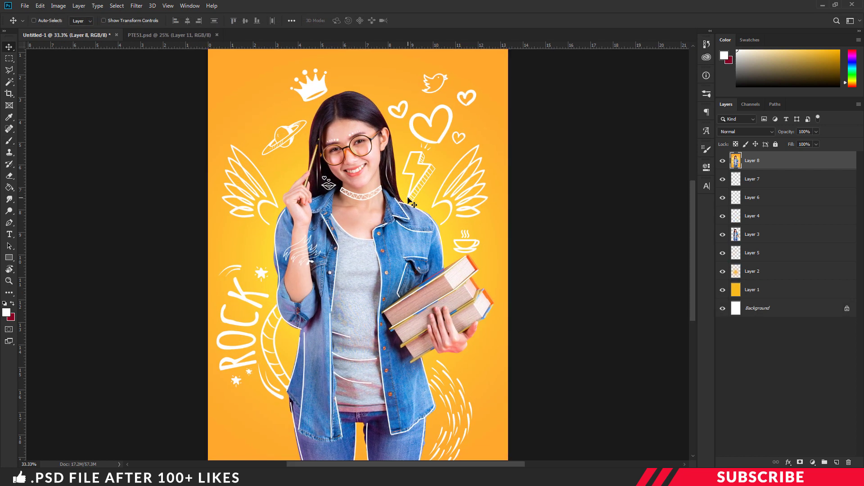